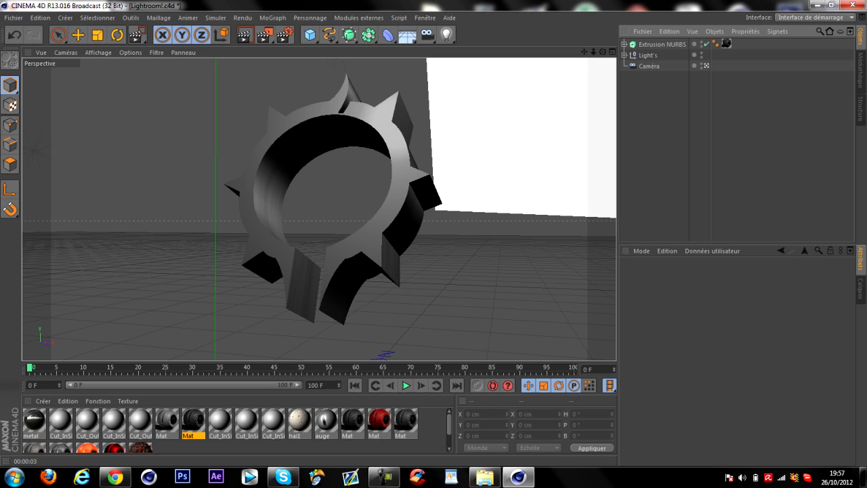
# Step: Set the Extrusion NURBS object's movement along Z to 60 cm
pyautogui.click(653, 44)
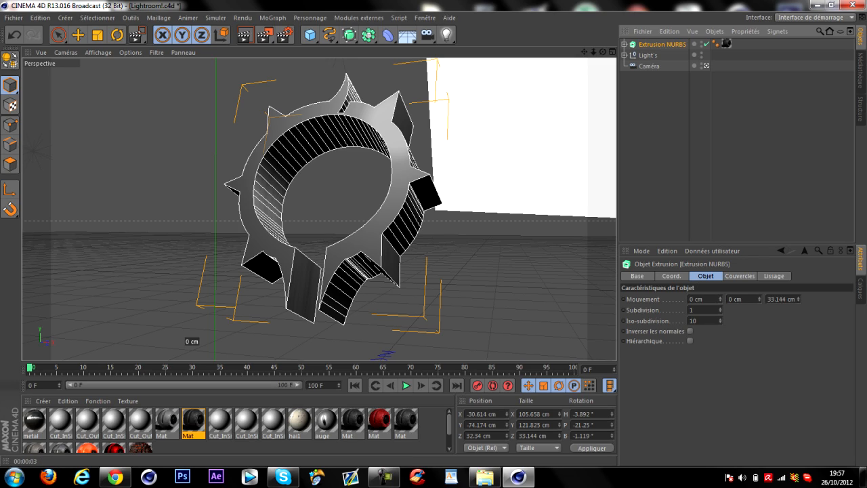
pyautogui.doubleClick(778, 299)
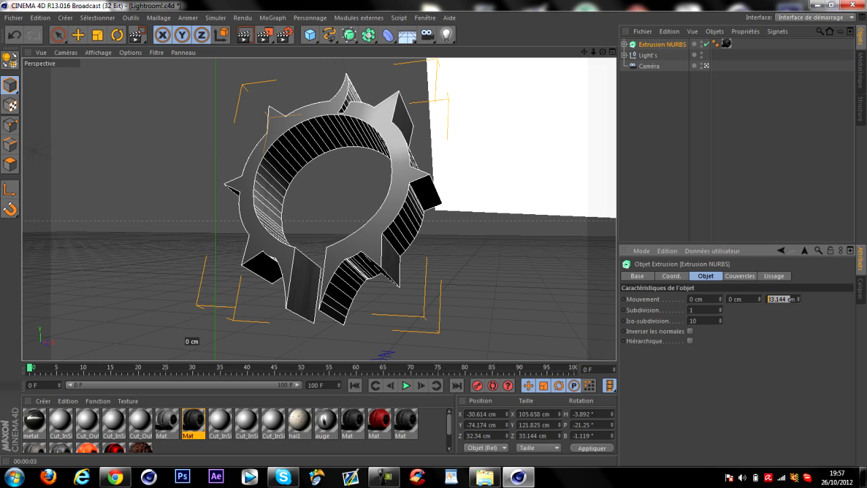
pyautogui.write('6000')
pyautogui.press('Return')
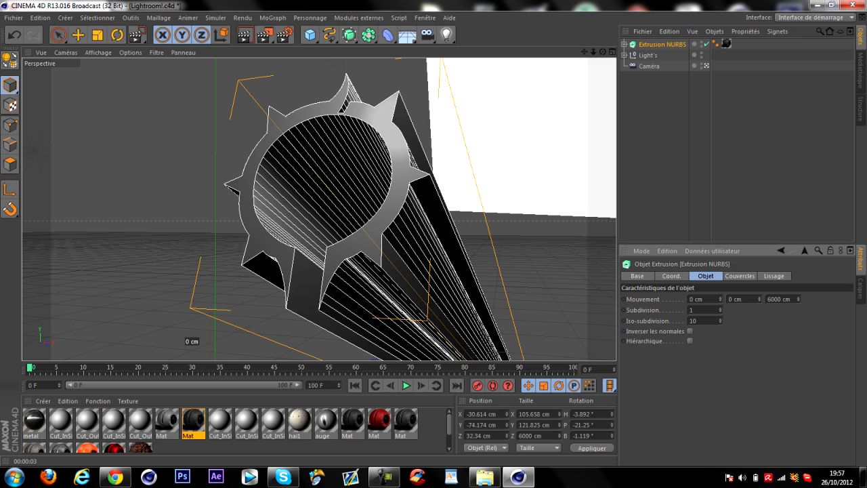
pyautogui.moveTo(767, 299); pyautogui.dragTo(772, 298)
pyautogui.hotkey('ctrl', 'z')
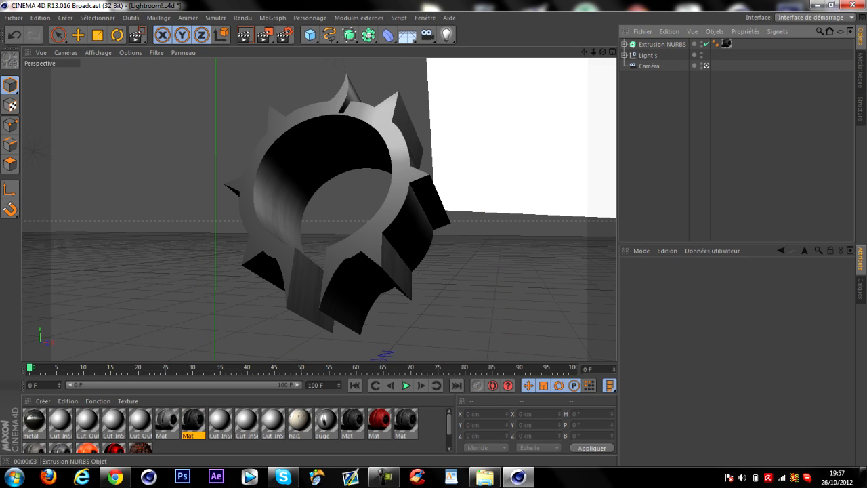
pyautogui.hotkey('ctrl', 'z')
# Step: Set both the start and end caps of the extrusion to Couvercle et biseau
pyautogui.click(740, 275)
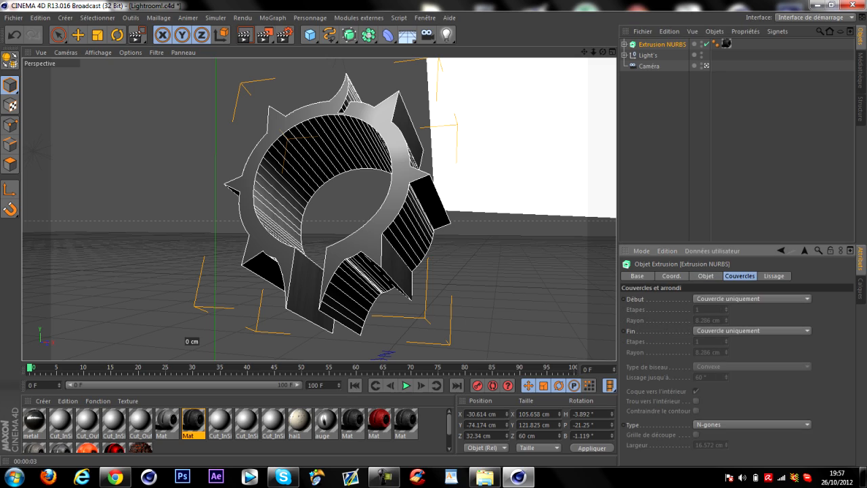
pyautogui.click(752, 298)
pyautogui.click(745, 319)
pyautogui.click(752, 331)
pyautogui.click(745, 374)
# Step: Set the bevel radius of the extrusion's start and end caps to 1 cm
pyautogui.doubleClick(702, 320)
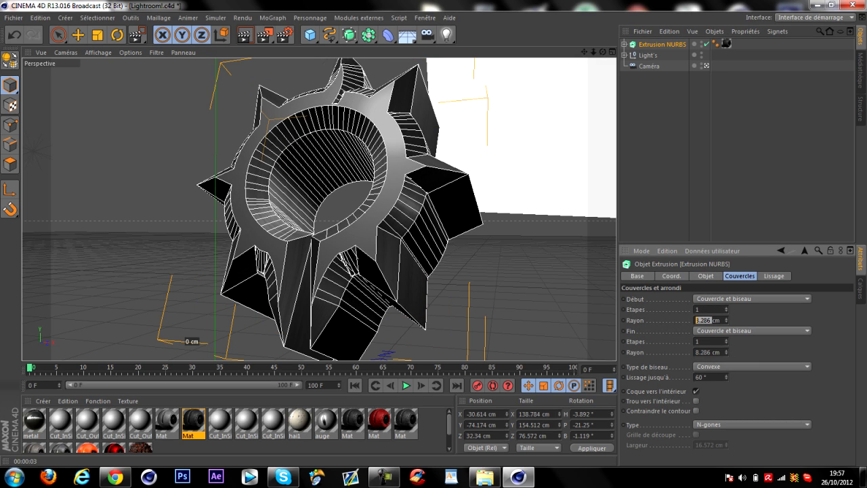
pyautogui.write('1')
pyautogui.doubleClick(709, 352)
pyautogui.write('1')
pyautogui.click(648, 200)
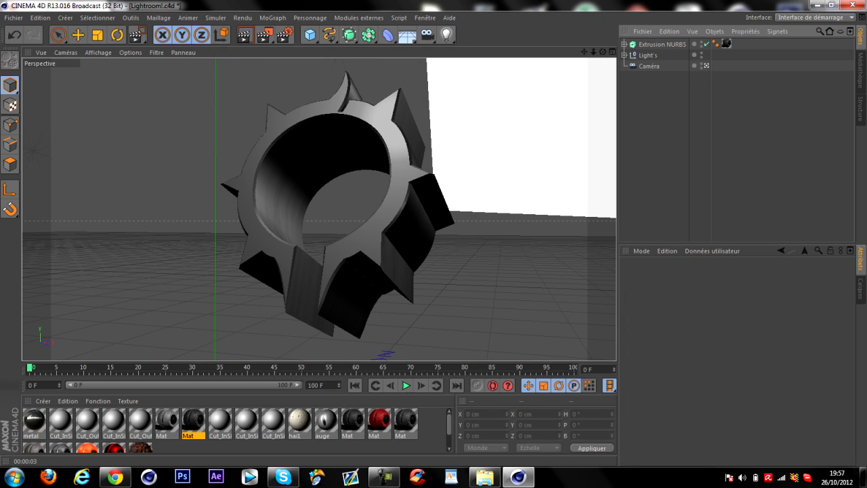
# Step: Set the bevel radius of the extrusion's start and end caps to 0.365 cm
pyautogui.click(662, 44)
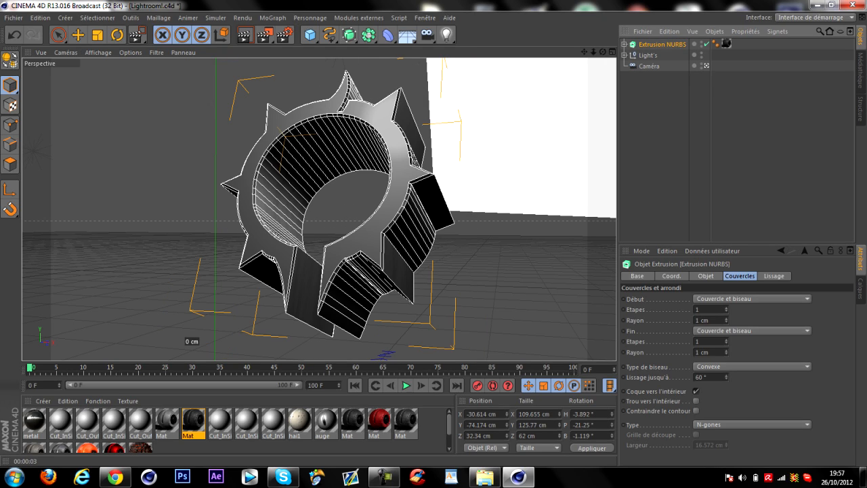
pyautogui.doubleClick(709, 319)
pyautogui.write('0.365')
pyautogui.doubleClick(699, 352)
pyautogui.write('0.365')
pyautogui.click(678, 170)
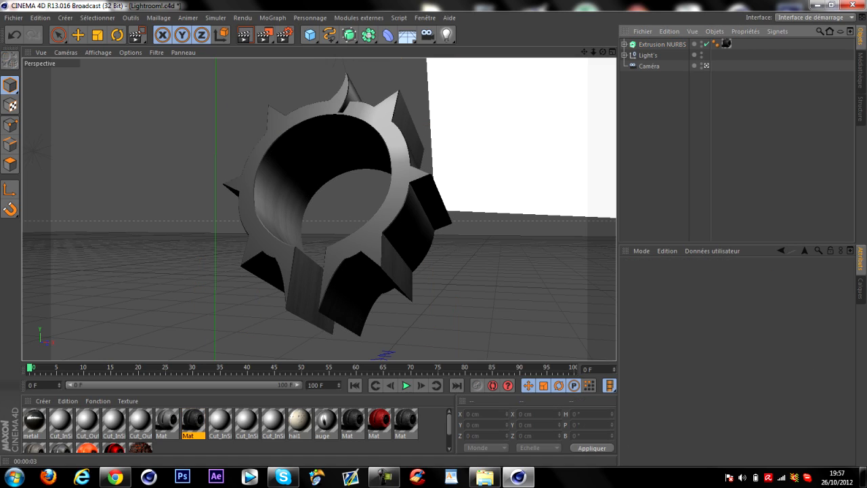
# Step: Turn off Coque vers l'intérieur for the extrusion and set its cap type to Quadrangles
pyautogui.click(662, 44)
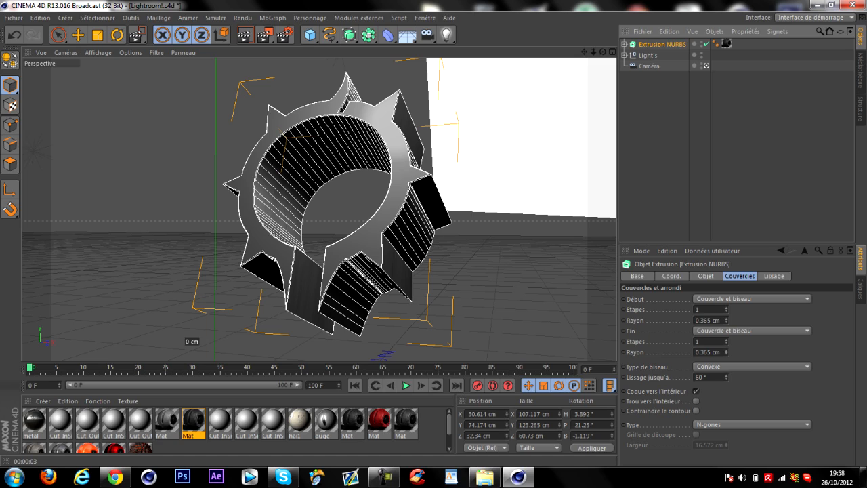
pyautogui.click(696, 391)
pyautogui.click(696, 391)
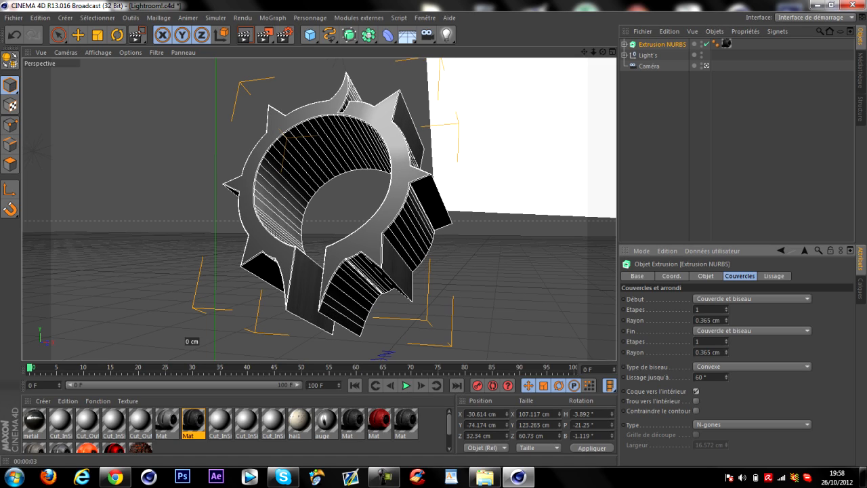
pyautogui.click(696, 391)
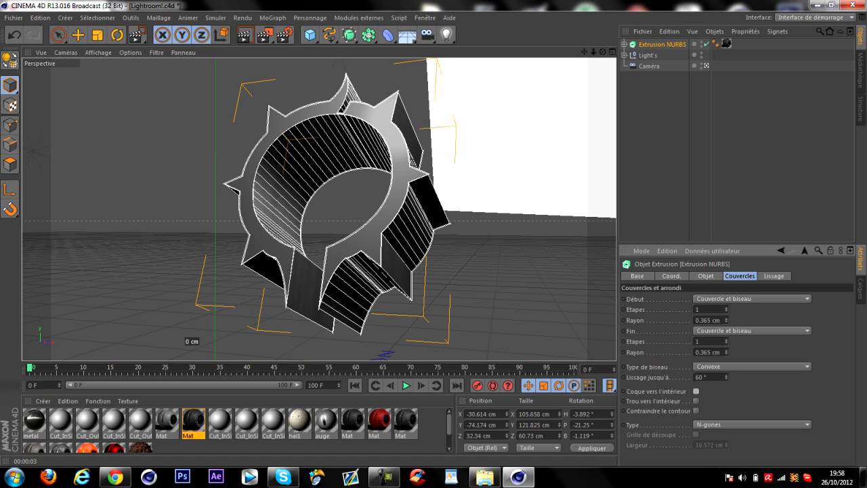
pyautogui.click(752, 424)
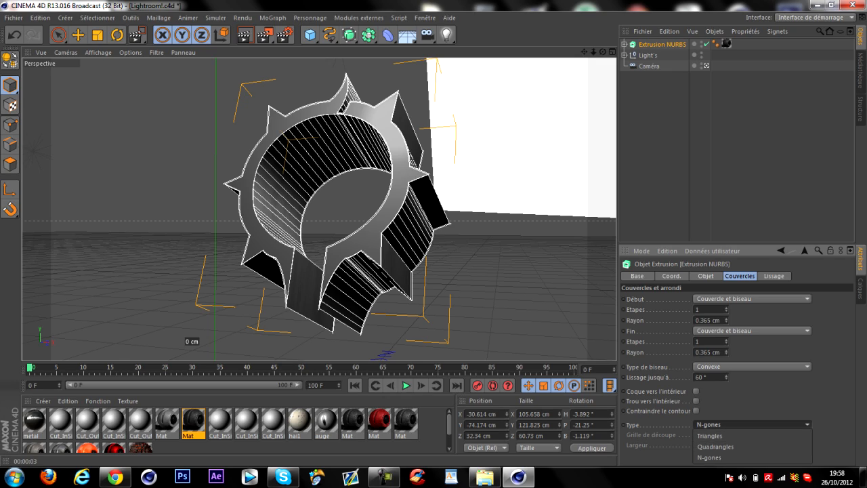
pyautogui.click(718, 446)
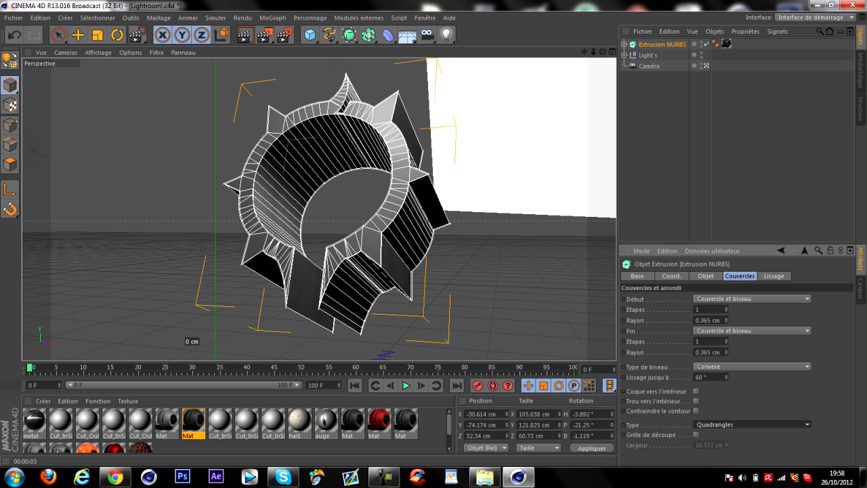
# Step: Enable Grille de découpe on the extrusion's caps and reduce the grid width to 4.572 cm
pyautogui.click(696, 434)
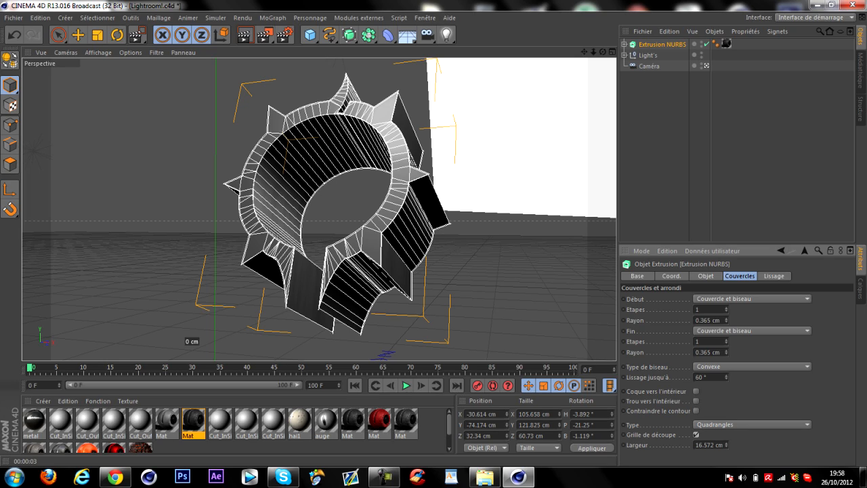
pyautogui.click(727, 447)
pyautogui.click(726, 447)
pyautogui.click(726, 447)
pyautogui.click(726, 446)
pyautogui.click(726, 446)
pyautogui.click(726, 446)
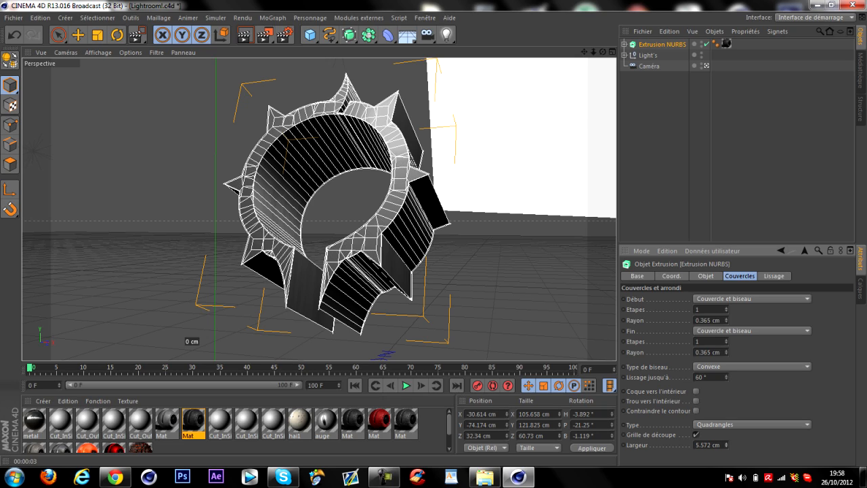
pyautogui.click(726, 447)
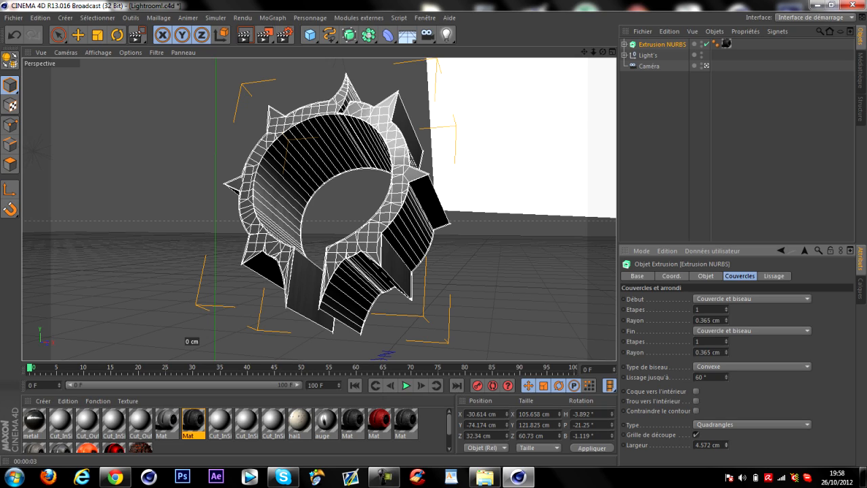
pyautogui.doubleClick(697, 445)
pyautogui.press('Return')
pyautogui.click(678, 139)
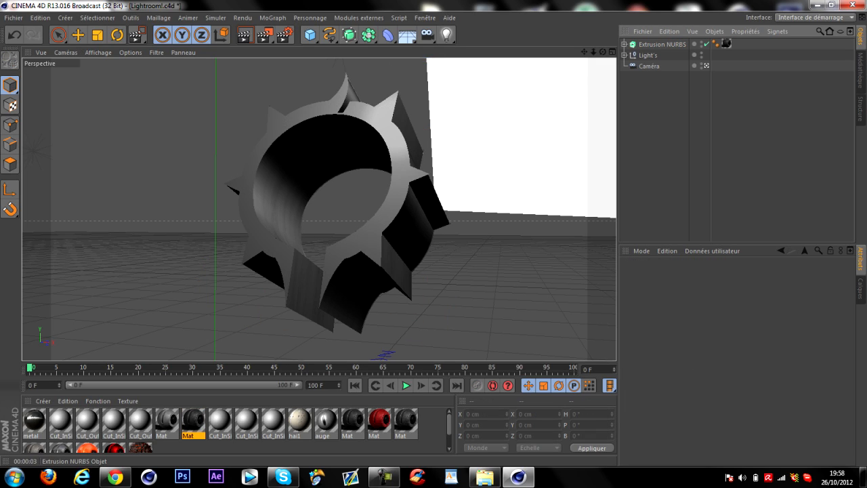
# Step: Duplicate the Extrusion NURBS object by copying and pasting it
pyautogui.click(662, 44)
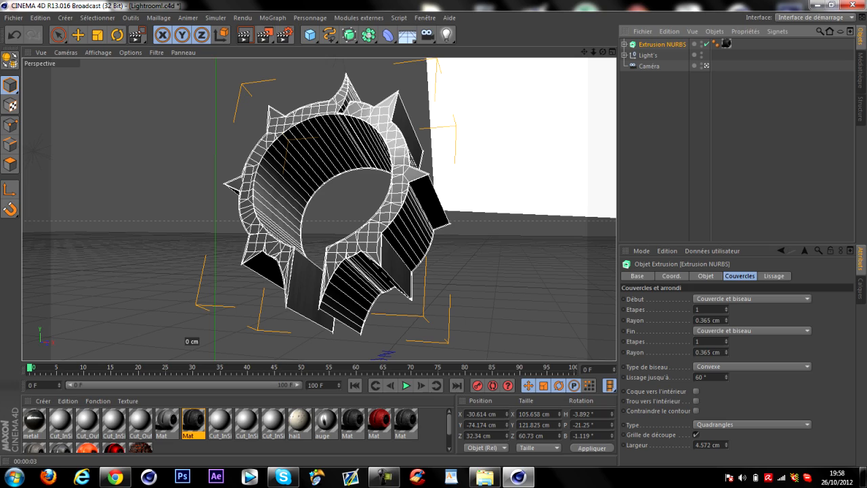
pyautogui.hotkey('ctrl', 'c')
pyautogui.hotkey('ctrl', 'v')
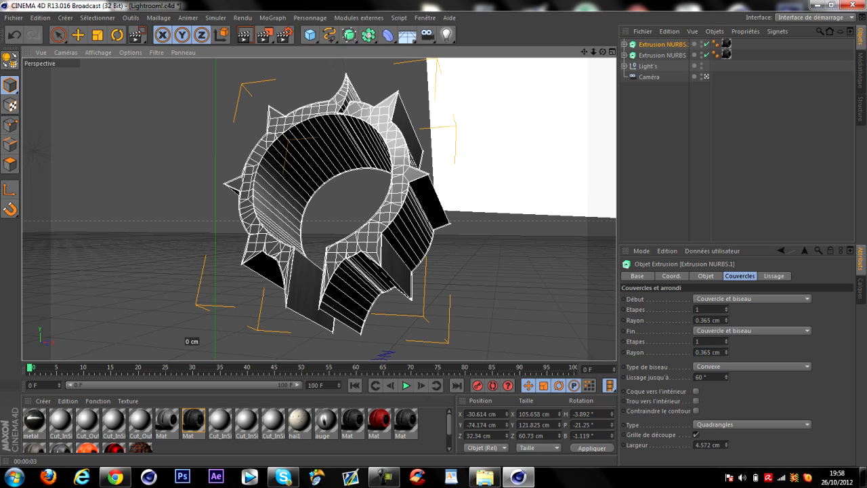
pyautogui.click(384, 477)
pyautogui.click(842, 396)
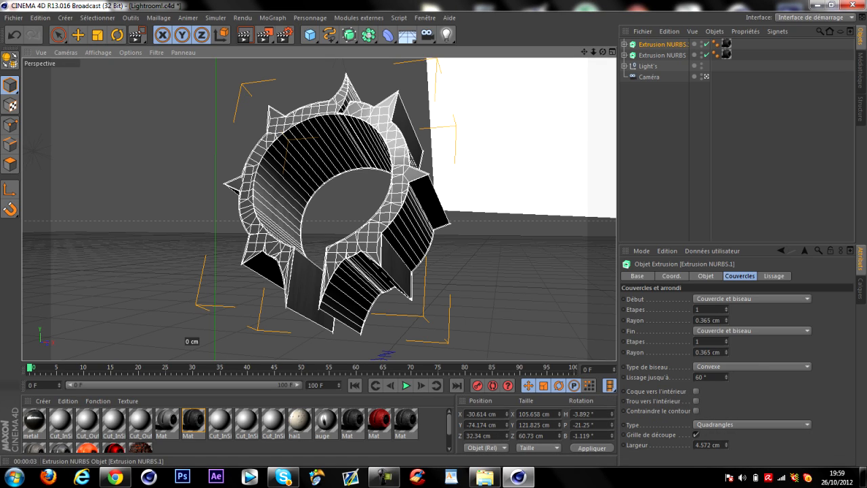
# Step: Add a Réseau d'atomes object and nest the duplicated Extrusion NURBS inside it
pyautogui.moveTo(349, 35); pyautogui.dragTo(467, 108)
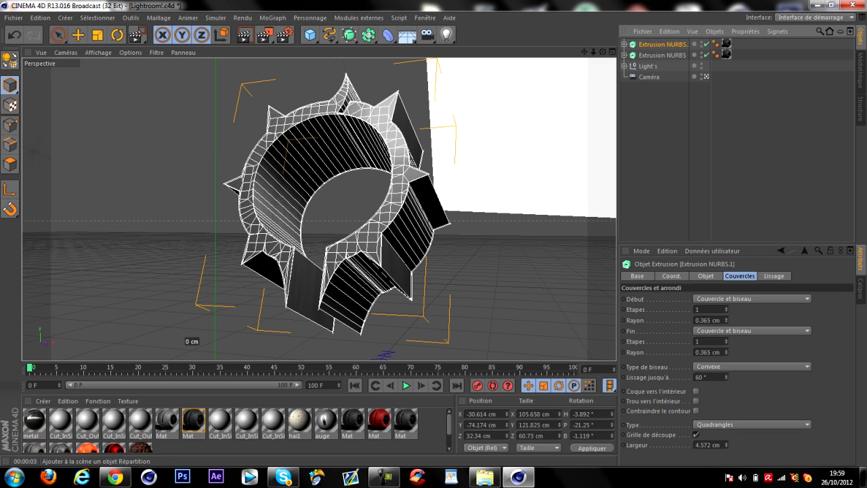
pyautogui.moveTo(368, 35); pyautogui.dragTo(498, 46)
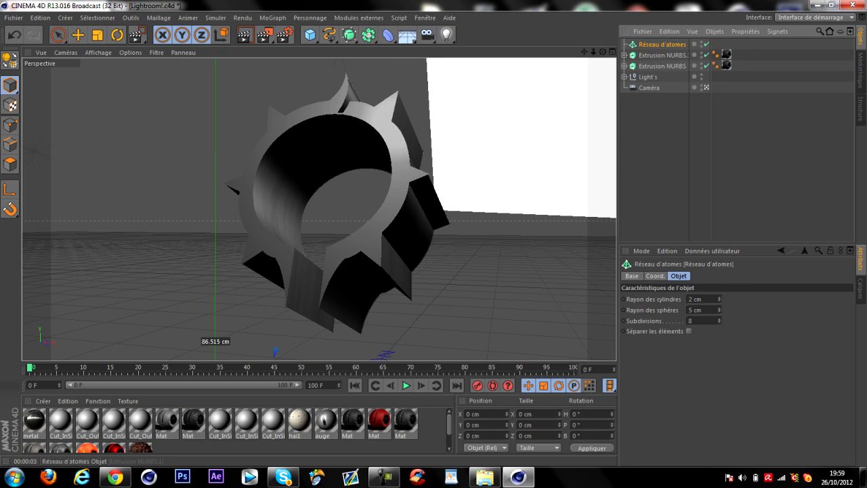
pyautogui.click(662, 55)
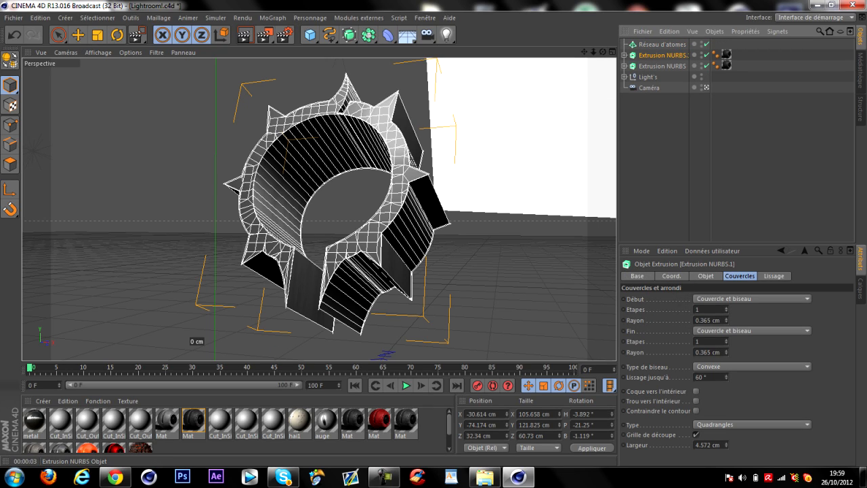
pyautogui.moveTo(662, 55); pyautogui.dragTo(662, 45)
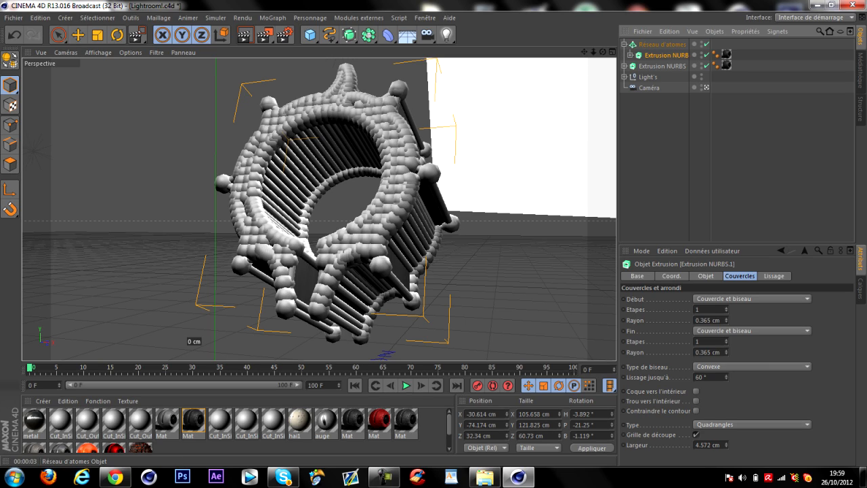
pyautogui.click(624, 45)
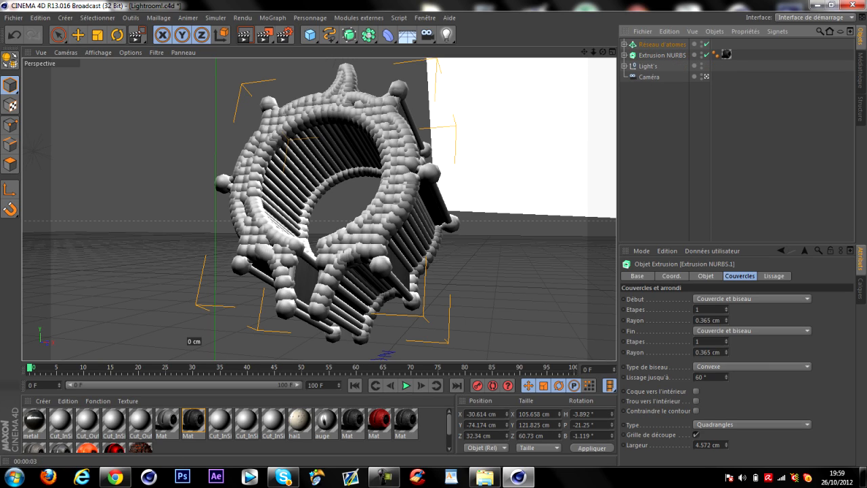
# Step: Set the Réseau d'atomes cylinder radius to 0.01 cm and the sphere radius to 0.8 cm
pyautogui.click(662, 45)
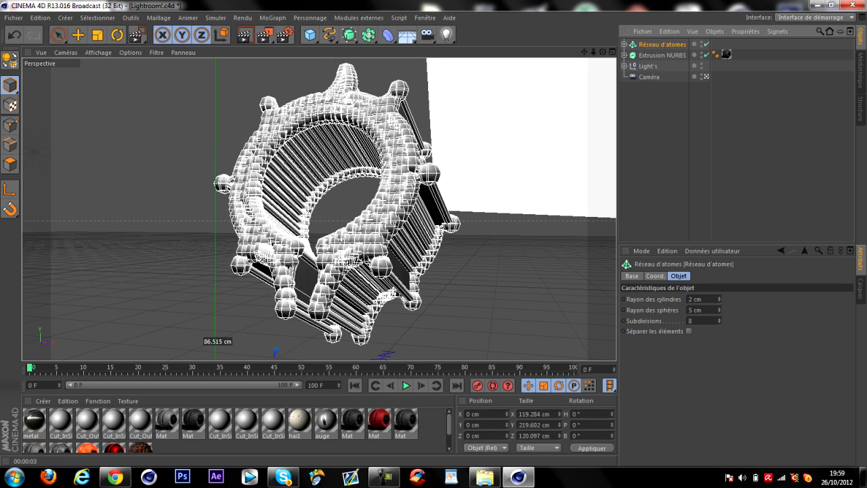
pyautogui.doubleClick(691, 299)
pyautogui.write('0.')
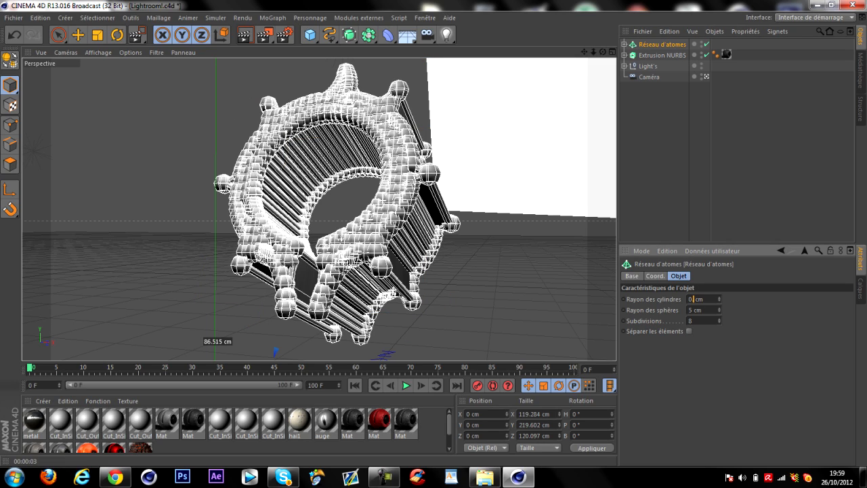
pyautogui.write('01')
pyautogui.press('Tab')
pyautogui.write('0.8')
pyautogui.click(677, 156)
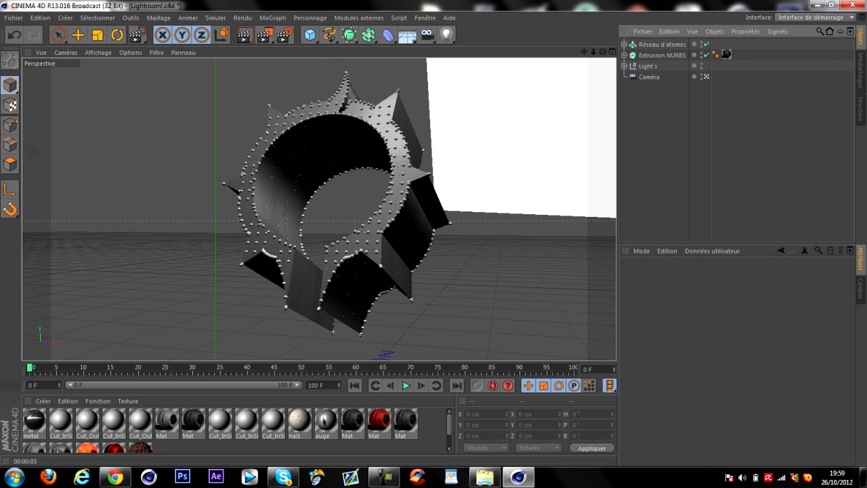
# Step: Set the cylinder radius of the Réseau d'atomes to 0.8 cm
pyautogui.click(662, 45)
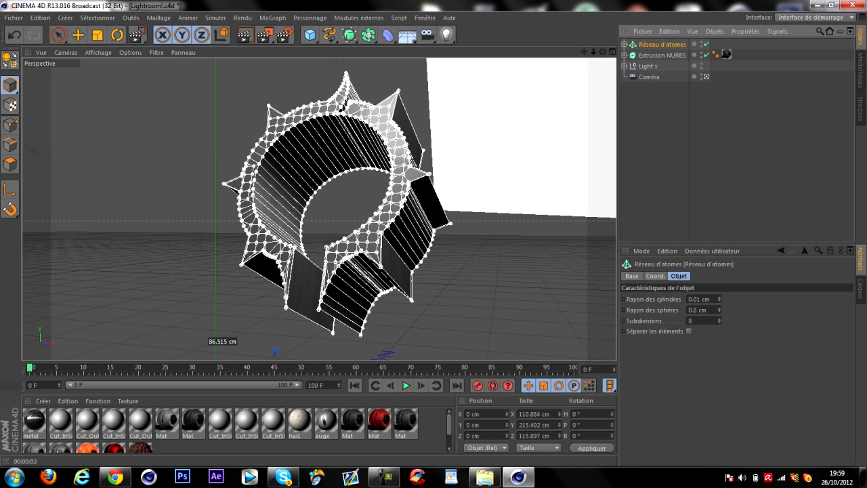
pyautogui.moveTo(700, 299); pyautogui.dragTo(696, 299)
pyautogui.write('8')
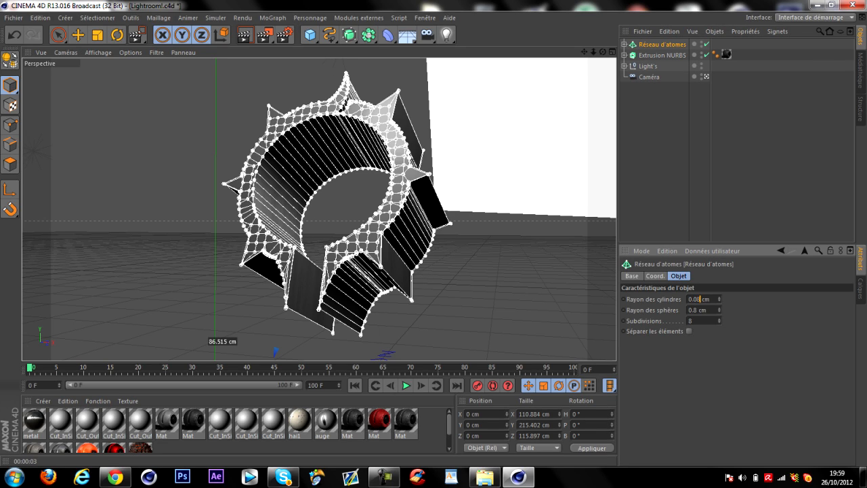
pyautogui.press('Left')
pyautogui.press('BackSpace')
pyautogui.click(677, 156)
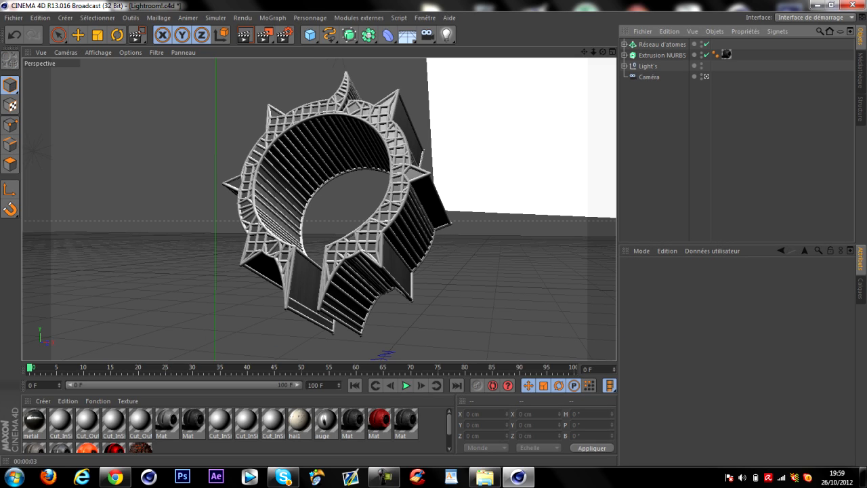
# Step: Set the Réseau d'atomes sphere radius to 0.6 cm and its cylinder radius to 0.4 cm
pyautogui.click(661, 44)
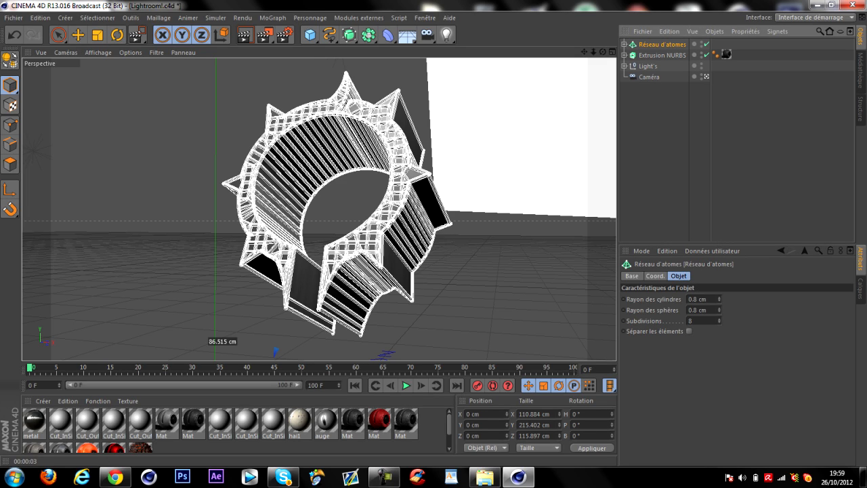
pyautogui.click(696, 311)
pyautogui.press('BackSpace')
pyautogui.write('6')
pyautogui.click(697, 298)
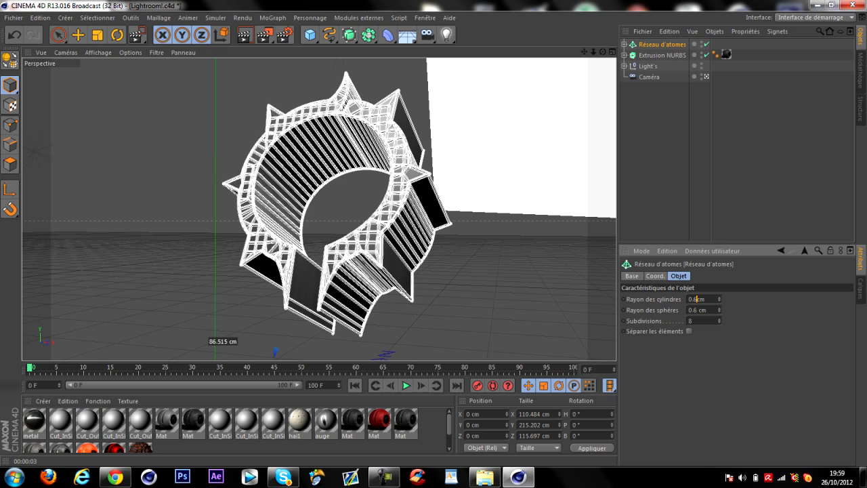
pyautogui.press('BackSpace')
pyautogui.write('4')
pyautogui.click(684, 149)
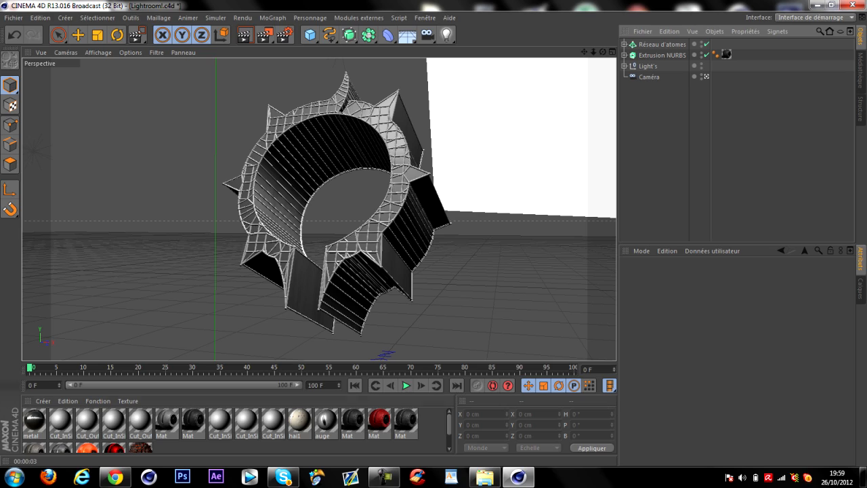
# Step: Delete all Cut_InSide and Cut_OutSide materials, plus hail1, auge and Mat.9, from the scene's materials
pyautogui.click(61, 420)
pyautogui.click(140, 420)
pyautogui.press('Delete')
pyautogui.click(193, 420)
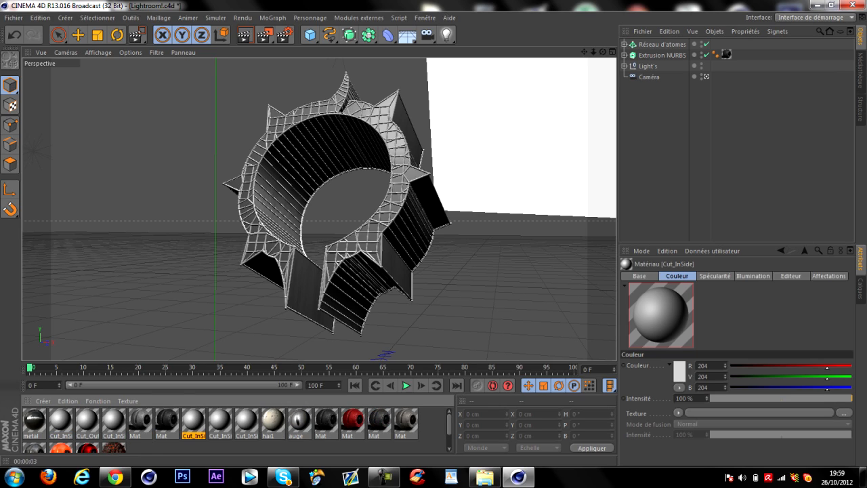
pyautogui.keyDown('shift'); pyautogui.click(299, 420); pyautogui.keyUp('shift')
pyautogui.press('Delete')
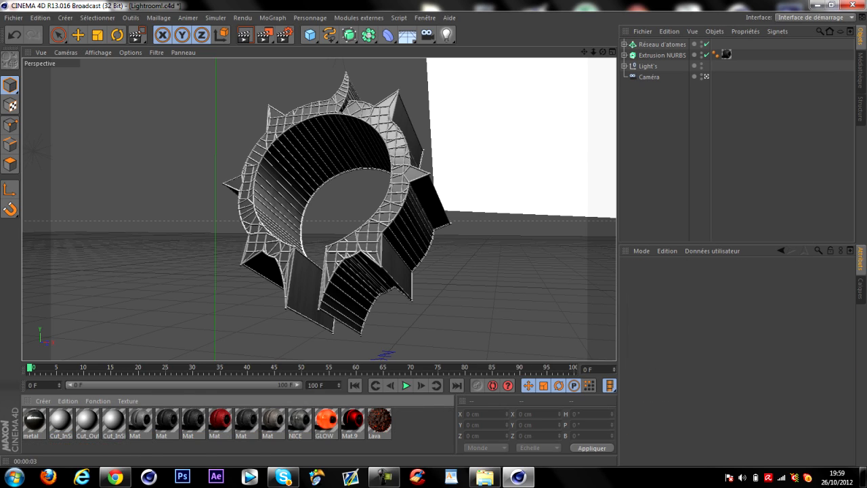
pyautogui.click(61, 420)
pyautogui.press('Delete')
pyautogui.click(273, 420)
pyautogui.press('Delete')
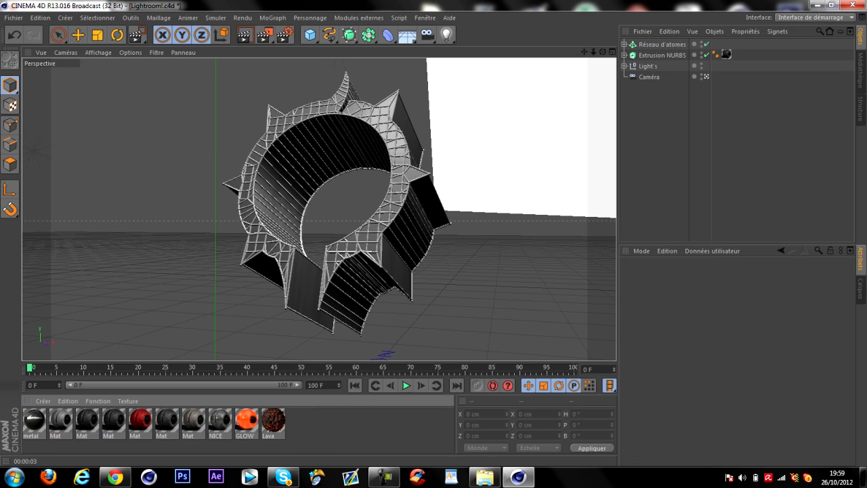
# Step: Apply the metal material to the Réseau d'atomes and set both its cylinder and sphere radii to 0.2 cm
pyautogui.moveTo(34, 420); pyautogui.dragTo(662, 44)
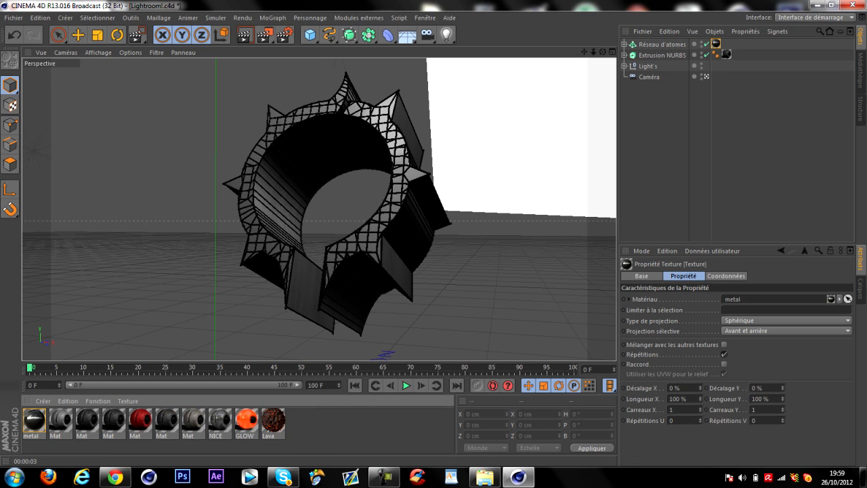
pyautogui.click(662, 44)
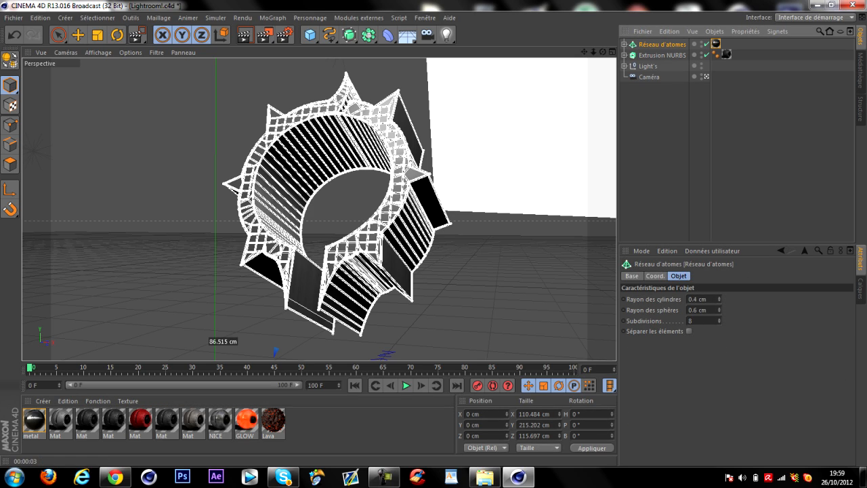
pyautogui.click(696, 299)
pyautogui.press('BackSpace')
pyautogui.write('2')
pyautogui.click(696, 310)
pyautogui.press('BackSpace')
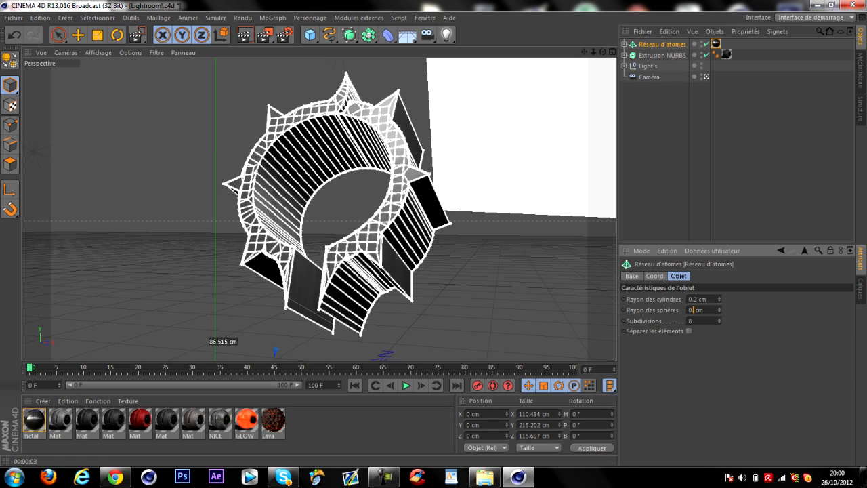
pyautogui.write('2')
pyautogui.click(718, 157)
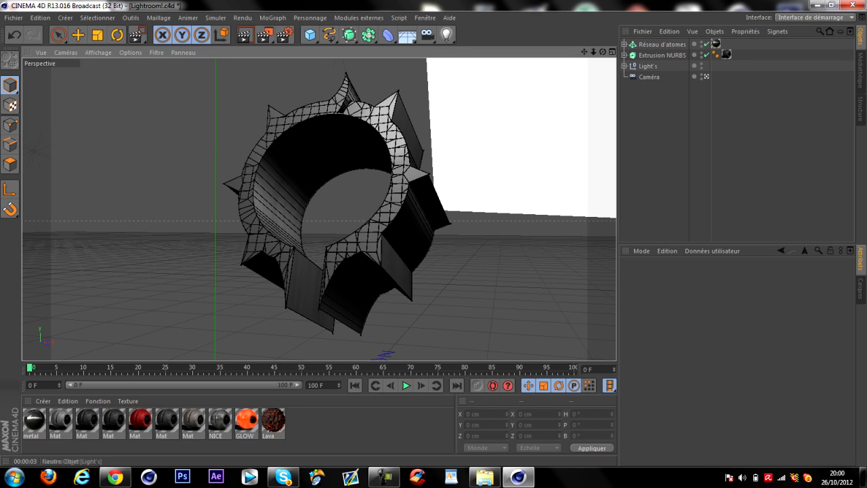
# Step: Add a Greebler object and nest the standalone Extrusion NURBS inside it
pyautogui.click(662, 55)
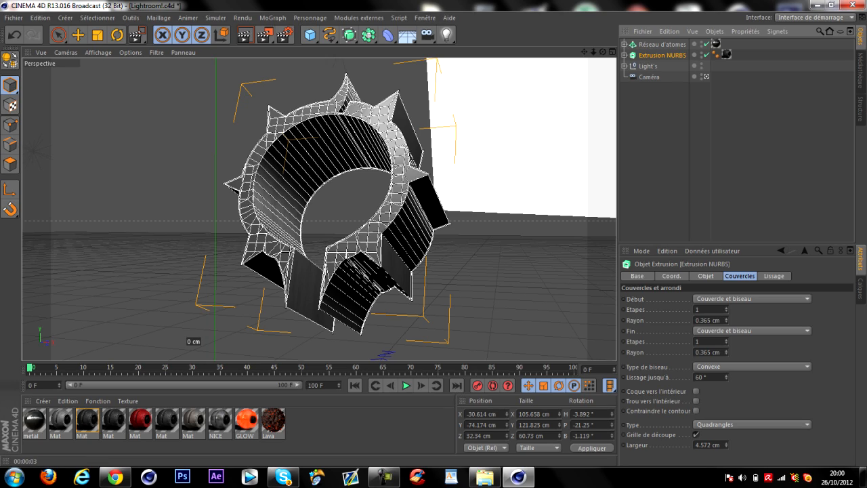
pyautogui.click(359, 17)
pyautogui.moveTo(359, 48)
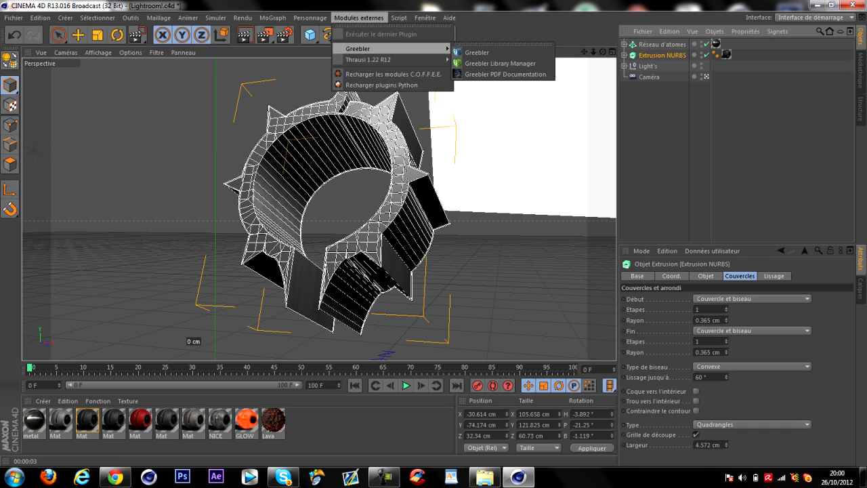
pyautogui.click(476, 52)
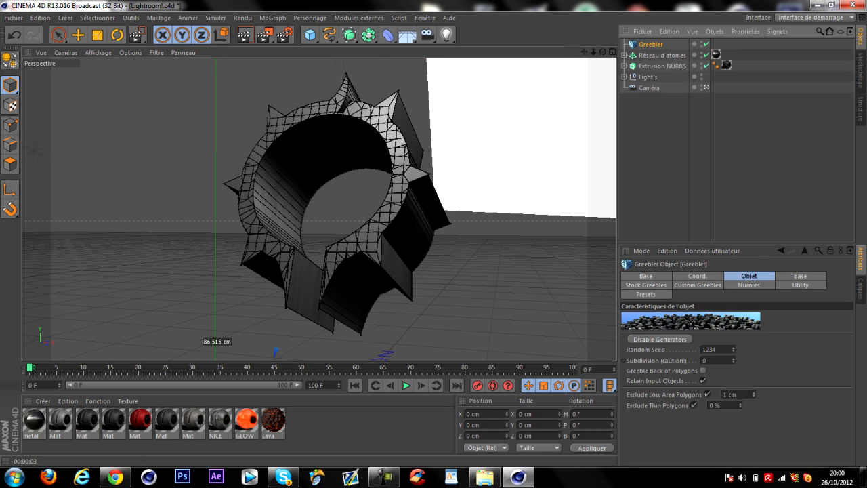
pyautogui.click(662, 66)
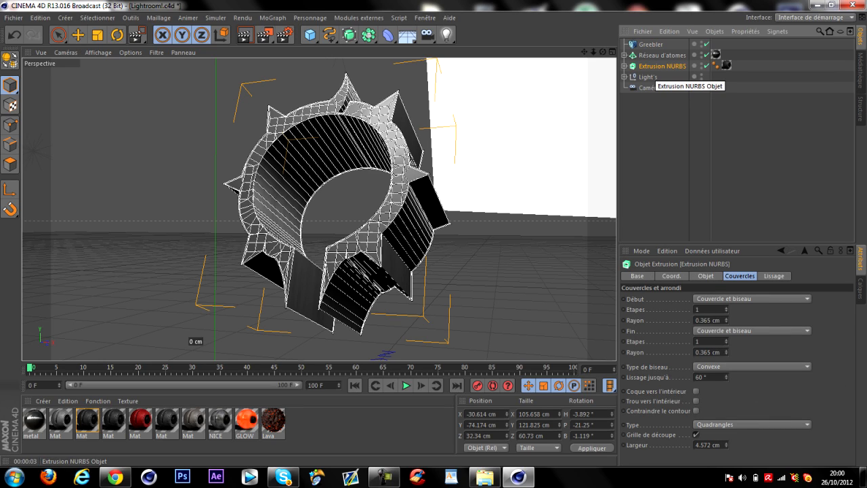
pyautogui.moveTo(655, 80); pyautogui.dragTo(650, 45)
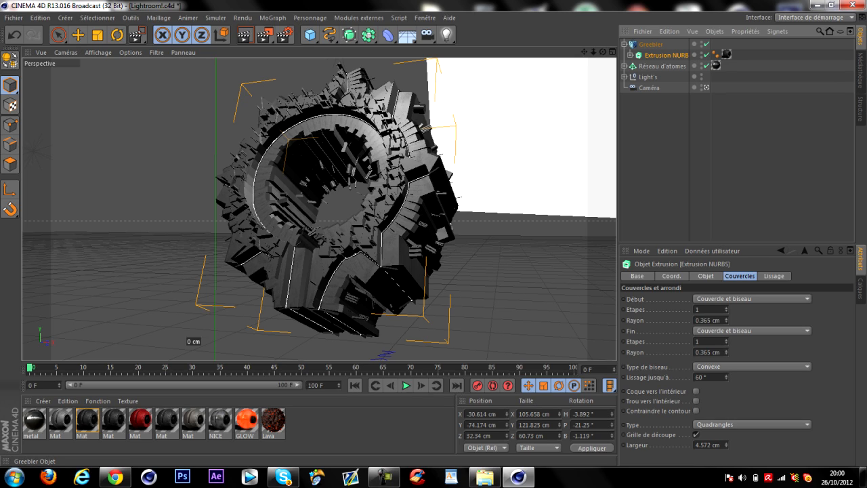
# Step: Set the Greebler's base height to a minimum of 3 cm and a maximum of 6 cm
pyautogui.click(623, 45)
pyautogui.click(651, 44)
pyautogui.moveTo(718, 349); pyautogui.dragTo(703, 349)
pyautogui.click(801, 276)
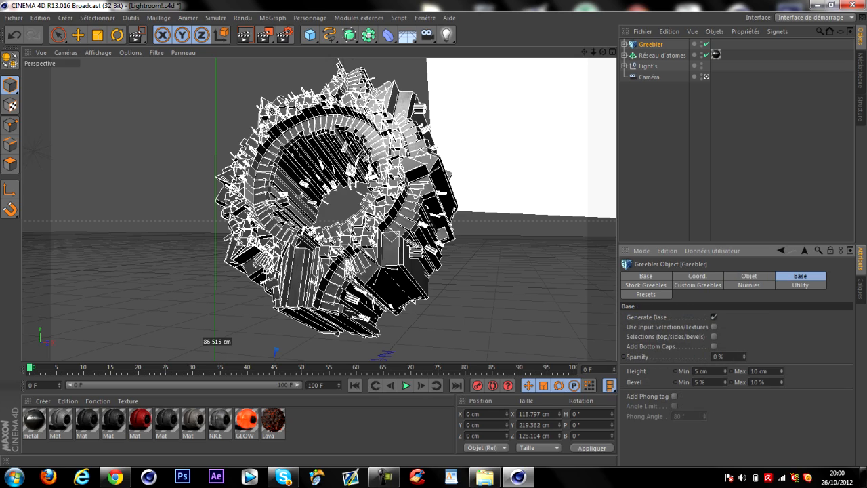
pyautogui.doubleClick(754, 371)
pyautogui.write('6')
pyautogui.doubleClick(697, 371)
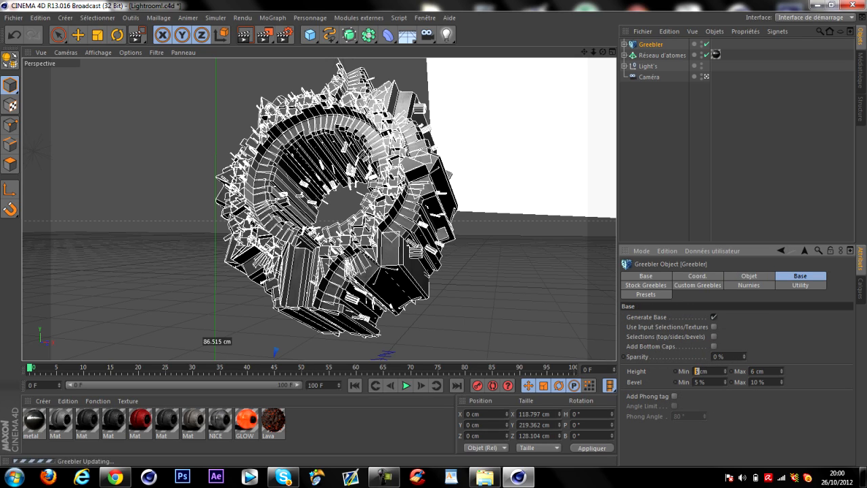
pyautogui.write('1')
pyautogui.click(663, 135)
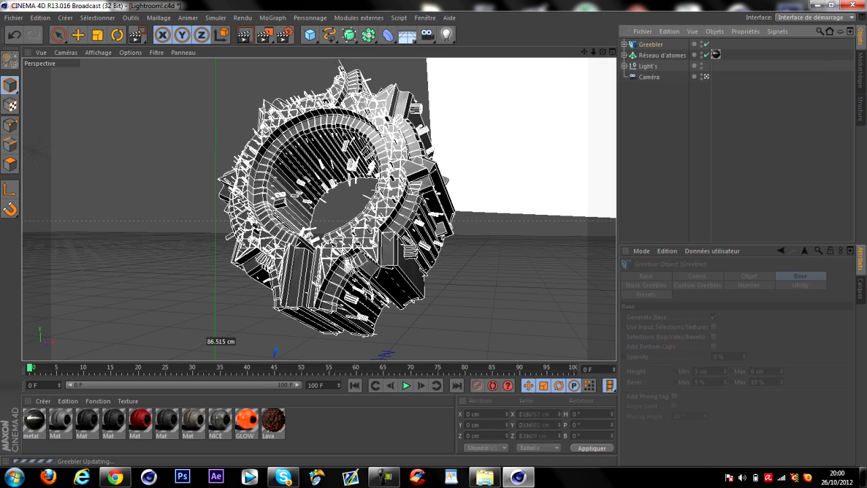
# Step: Enable Add Bottom Caps and Relax Positioning for the Greebler's stock greebles
pyautogui.click(651, 44)
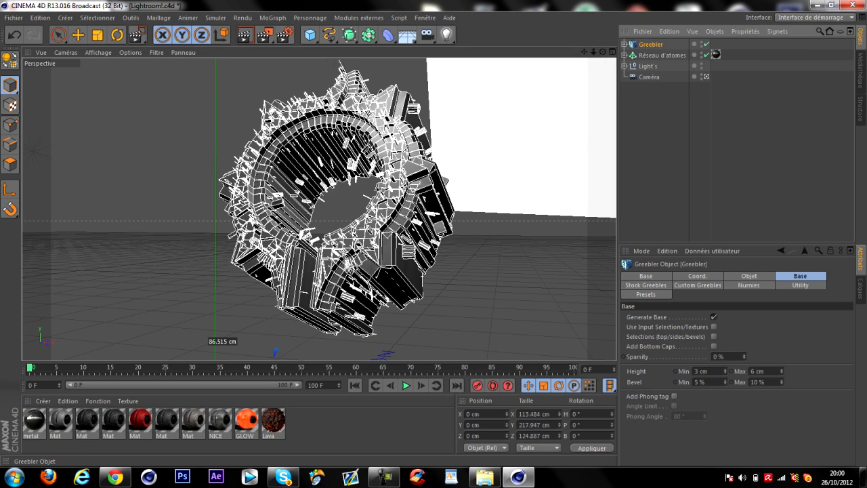
pyautogui.click(646, 286)
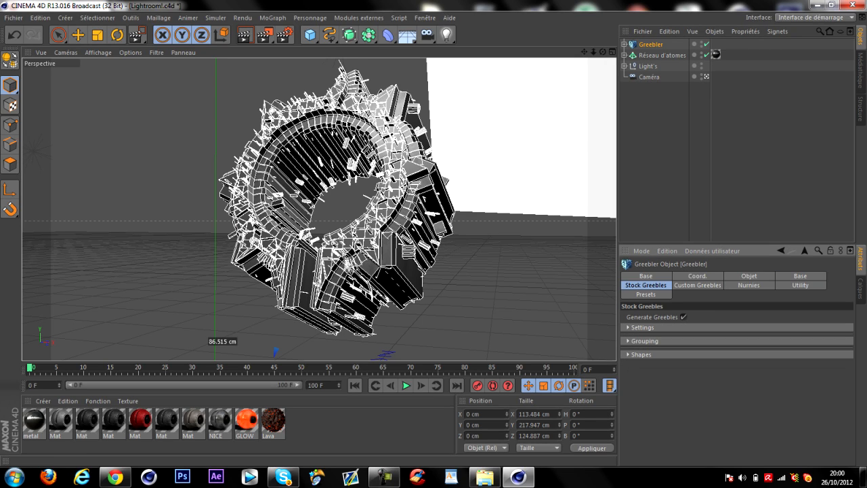
pyautogui.click(628, 327)
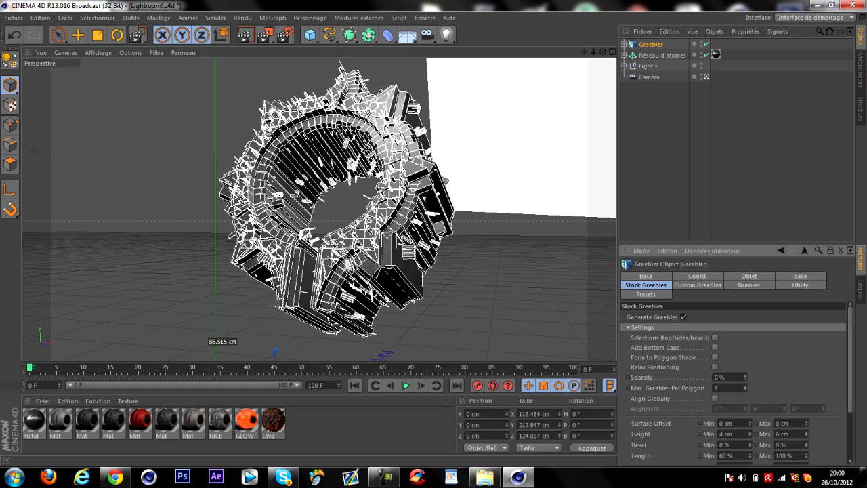
pyautogui.click(714, 347)
pyautogui.click(714, 366)
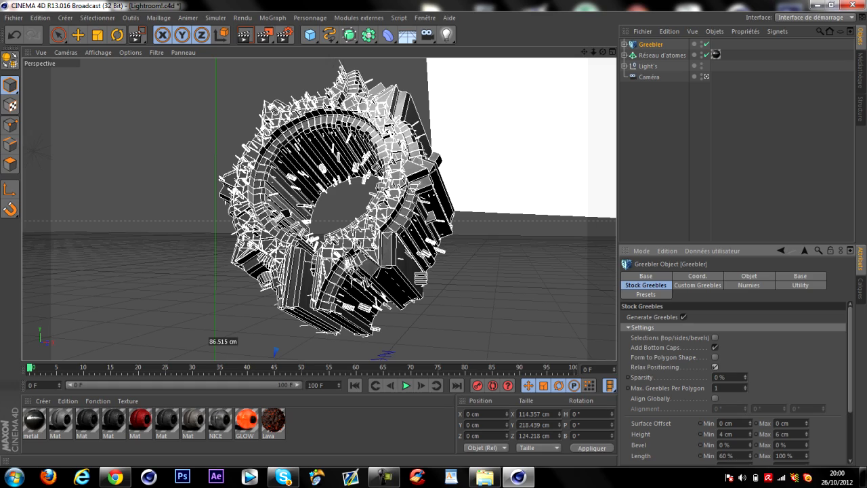
# Step: Set the stock greebles' height to a maximum of 4 cm and a minimum of 2 cm
pyautogui.click(807, 436)
pyautogui.doubleClick(778, 434)
pyautogui.write('4')
pyautogui.doubleClick(722, 433)
pyautogui.write('2')
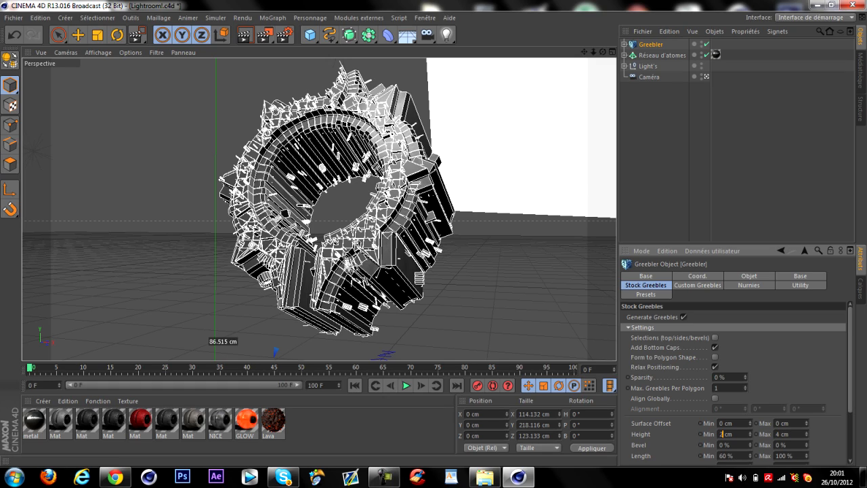
pyautogui.press('Return')
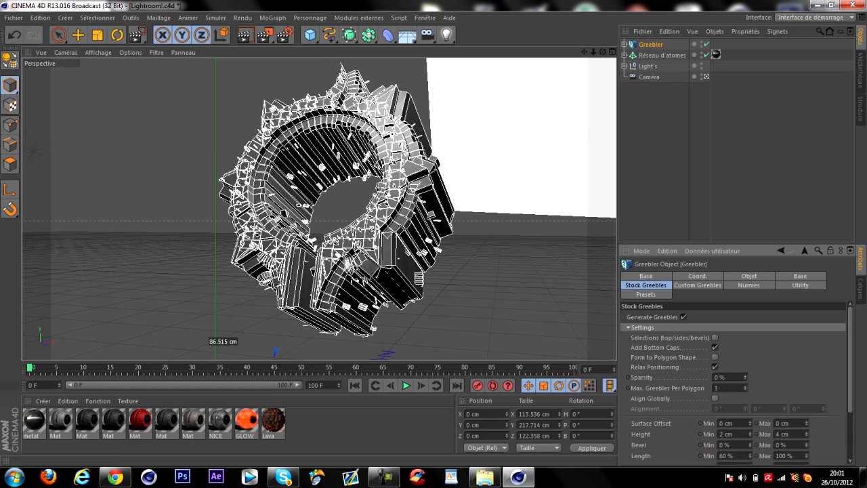
# Step: Set the stock greebles' length to a maximum of 60% and a minimum of 40%
pyautogui.doubleClick(780, 455)
pyautogui.write('60')
pyautogui.doubleClick(722, 456)
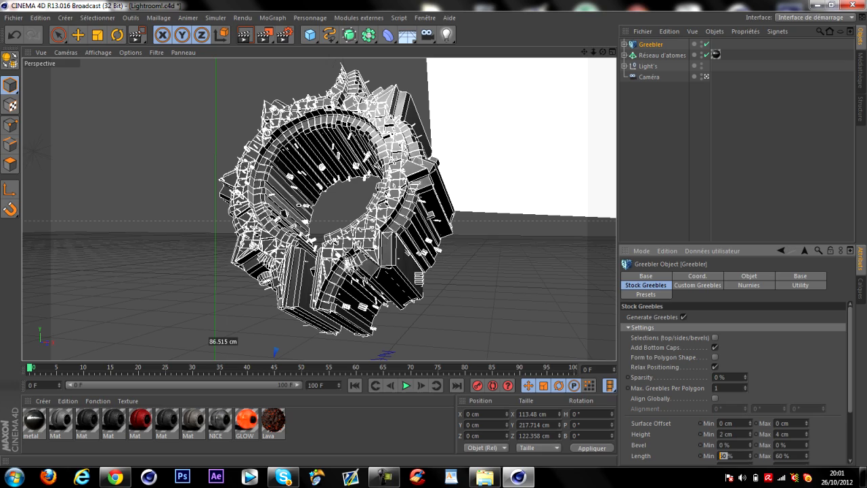
pyautogui.write('40')
pyautogui.press('Return')
pyautogui.click(663, 136)
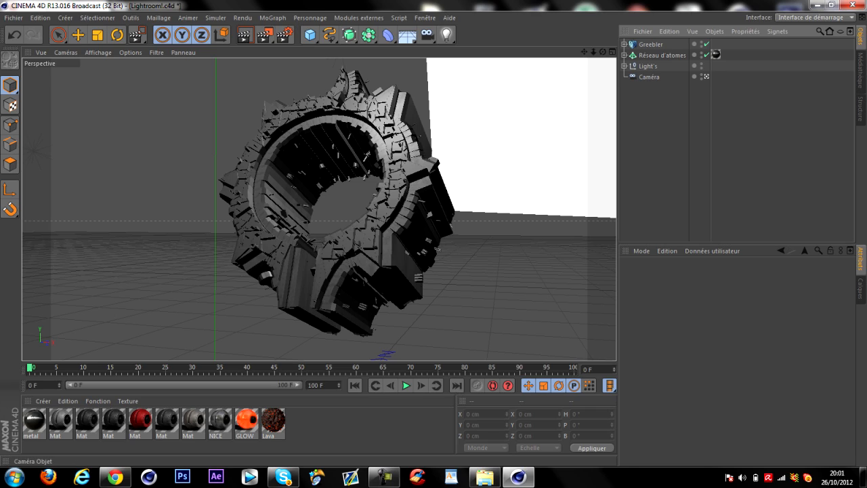
# Step: Duplicate the Extrusion NURBS inside the Greebler and place the copy outside it in the object hierarchy
pyautogui.click(651, 44)
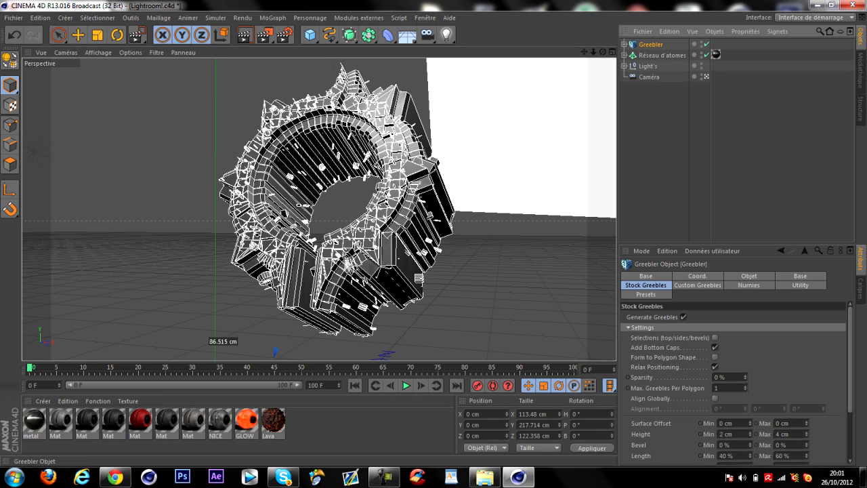
pyautogui.click(624, 44)
pyautogui.click(665, 55)
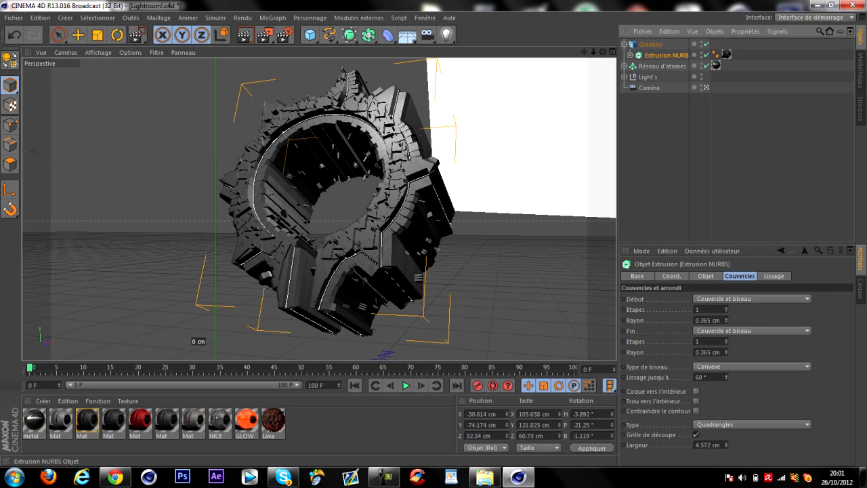
pyautogui.keyDown('ctrl'); pyautogui.moveTo(666, 55); pyautogui.dragTo(663, 61); pyautogui.keyUp('ctrl')
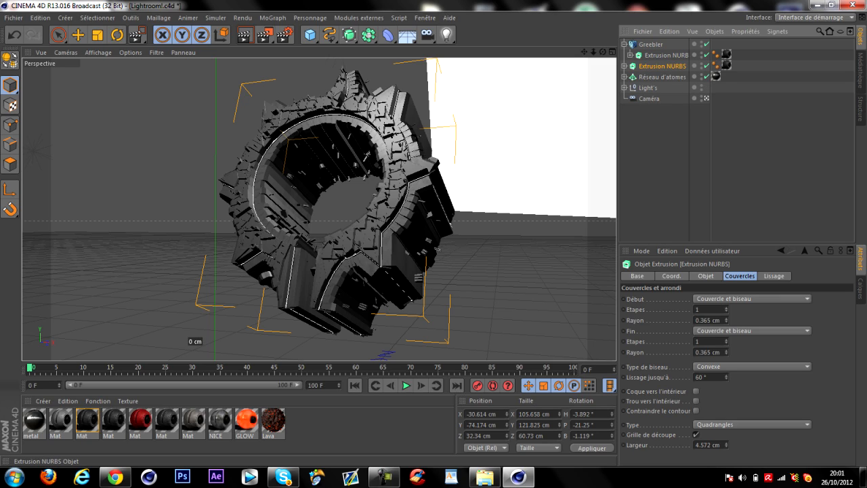
# Step: Move the duplicated Extrusion NURBS about 4.24 cm backward along its own Z axis, and return to the scene camera's view
pyautogui.press('h')
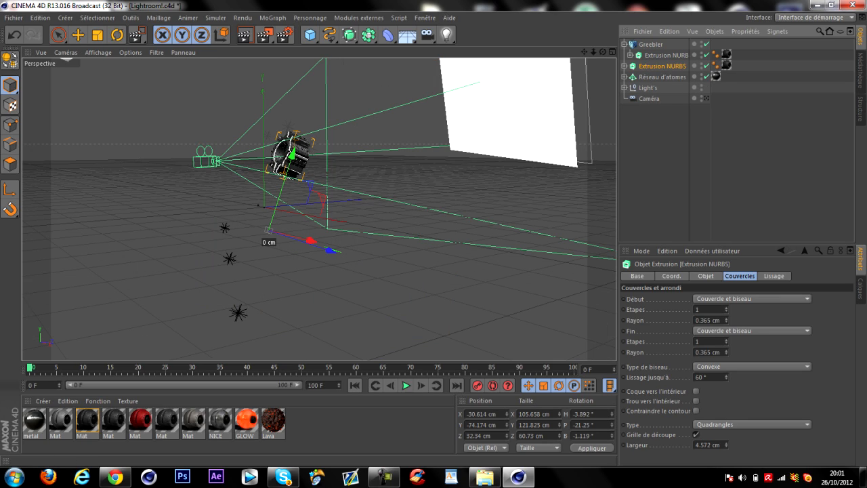
pyautogui.keyDown('alt'); pyautogui.moveTo(379, 180); pyautogui.dragTo(336, 222); pyautogui.keyUp('alt')
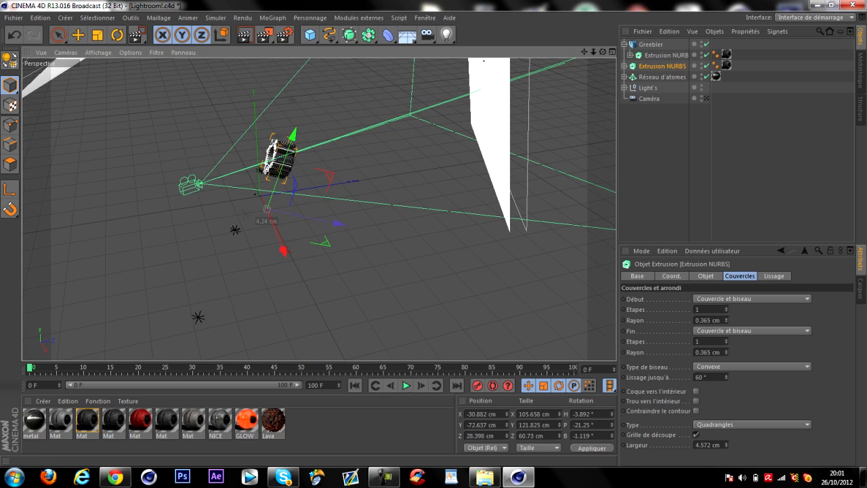
pyautogui.click(706, 99)
pyautogui.click(698, 150)
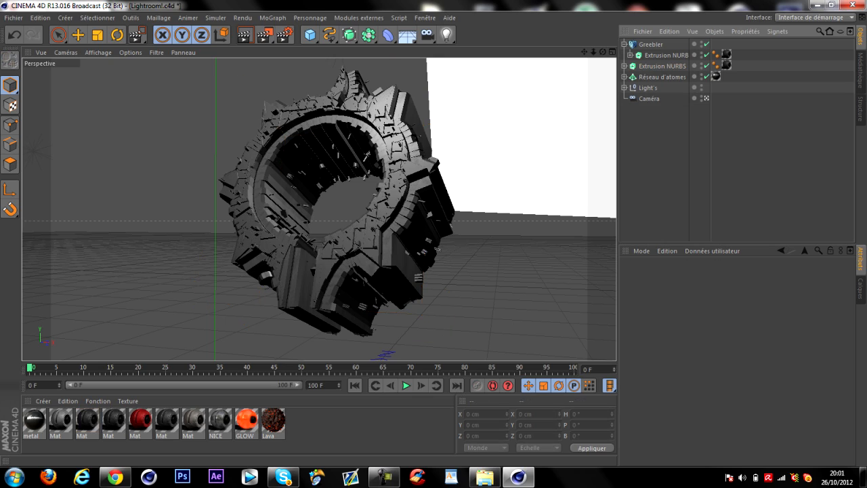
# Step: Apply the brownish-grey Mat material next to NICE to the Greebler object
pyautogui.click(624, 45)
pyautogui.click(651, 45)
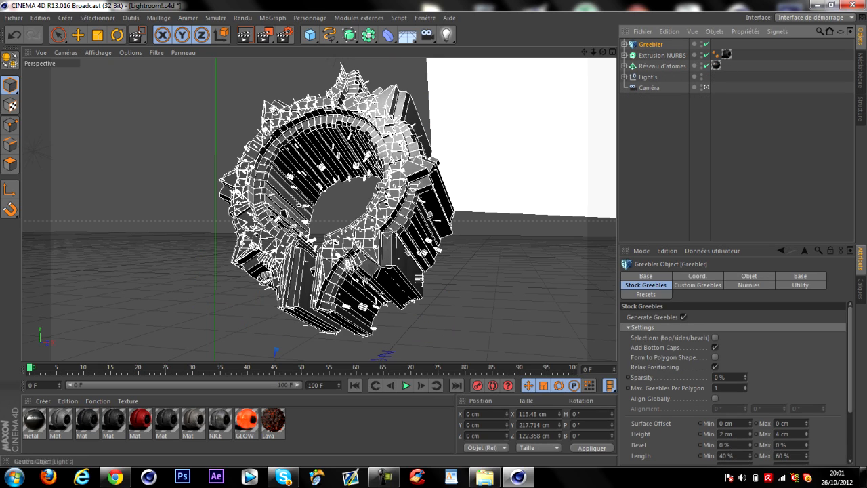
pyautogui.moveTo(193, 420); pyautogui.dragTo(651, 45)
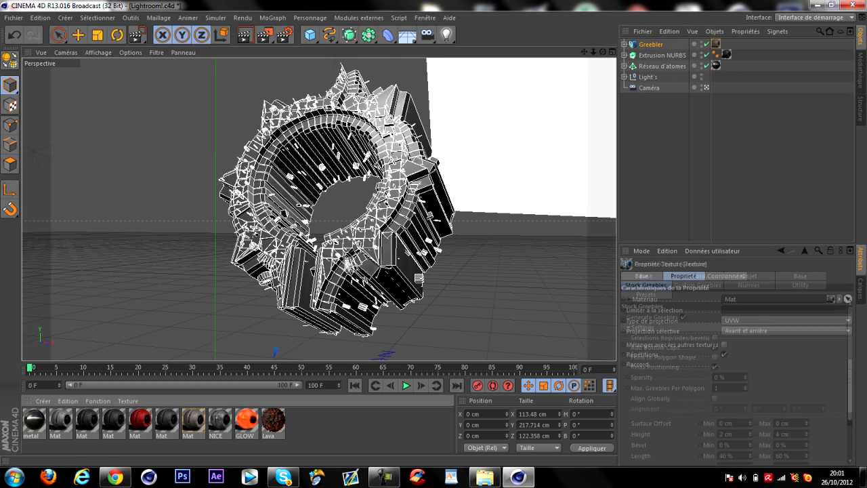
pyautogui.click(667, 136)
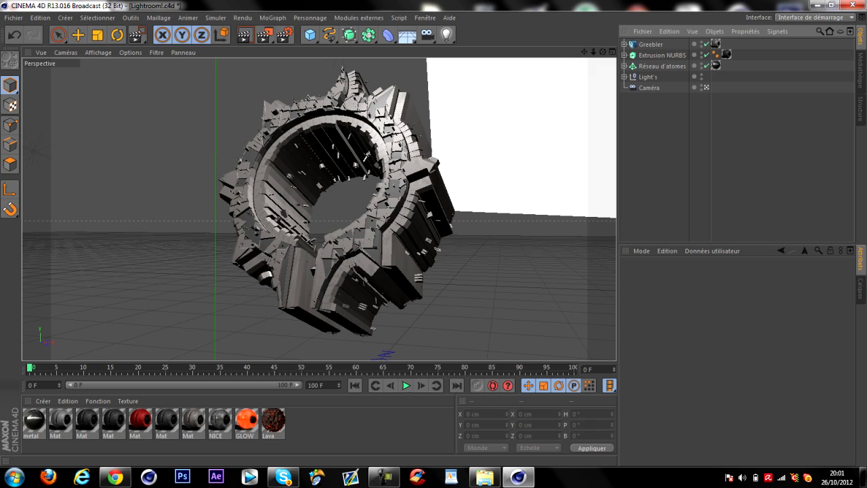
# Step: Reduce the maximum height of the Greebler's stock greebles to 2 cm
pyautogui.click(651, 45)
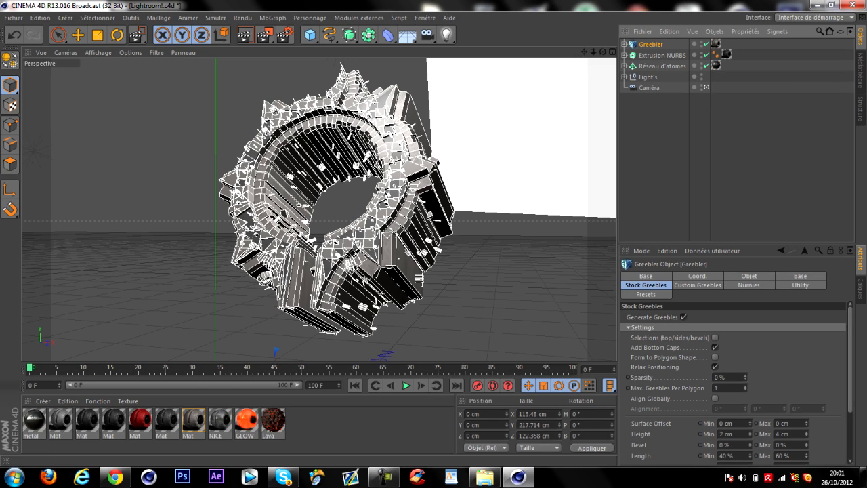
pyautogui.click(807, 436)
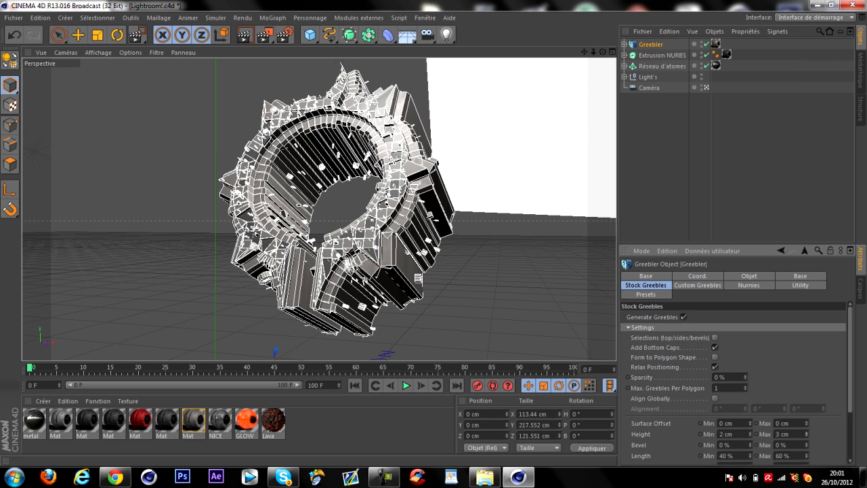
pyautogui.click(806, 436)
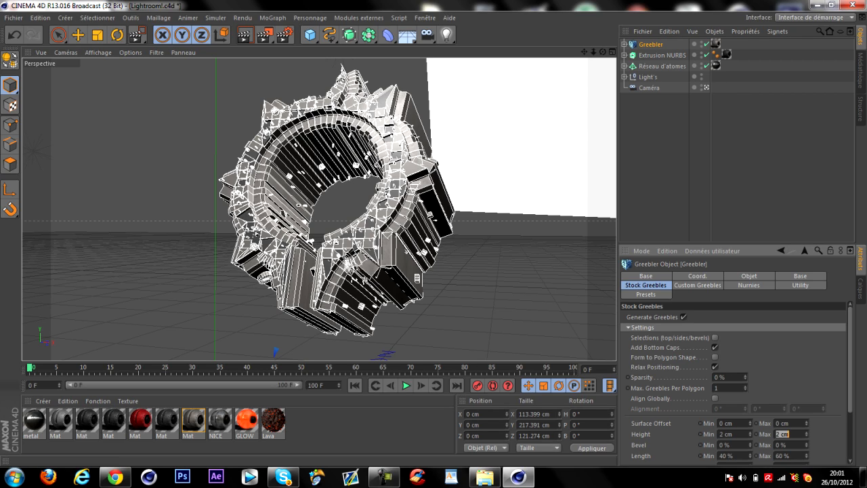
# Step: Set the Greebler's base height to a minimum of 3 cm and a maximum of 4 cm
pyautogui.click(800, 277)
pyautogui.moveTo(781, 371); pyautogui.dragTo(782, 386)
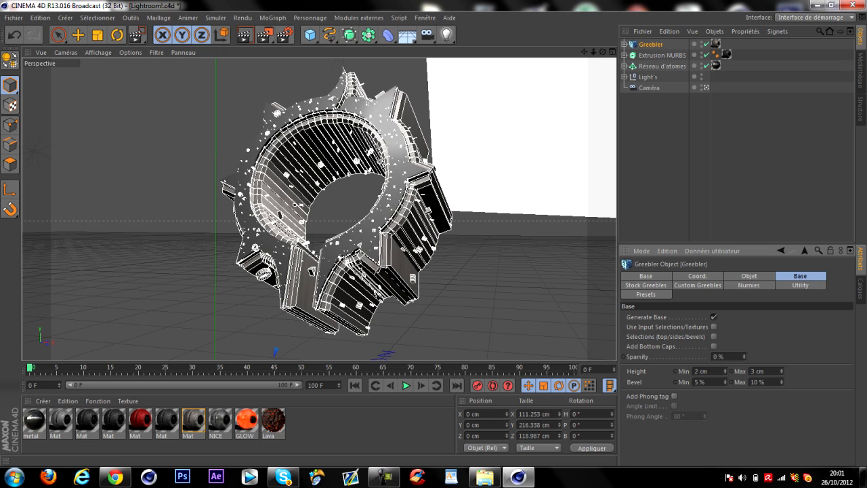
pyautogui.click(782, 369)
pyautogui.click(725, 369)
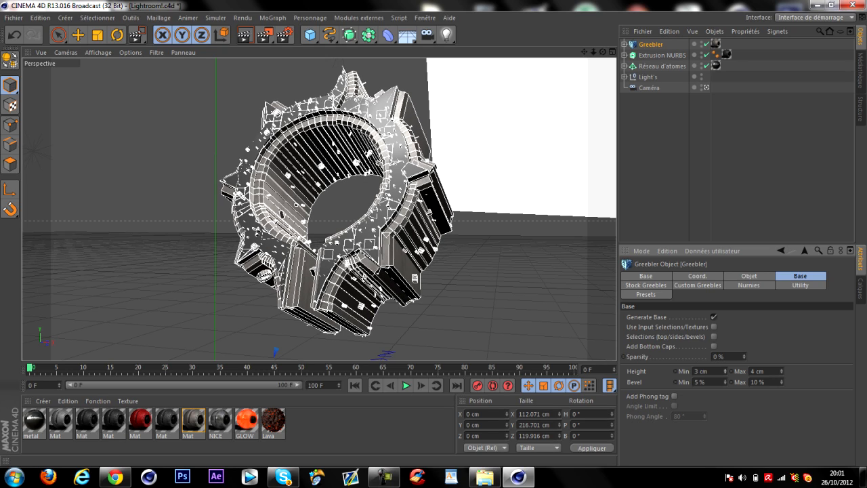
pyautogui.click(737, 159)
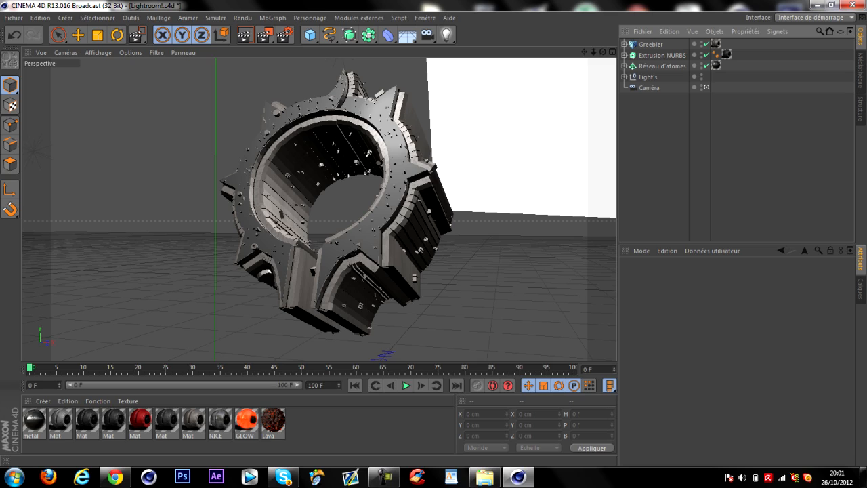
# Step: Set the Greebler object's random seed to 259
pyautogui.click(651, 44)
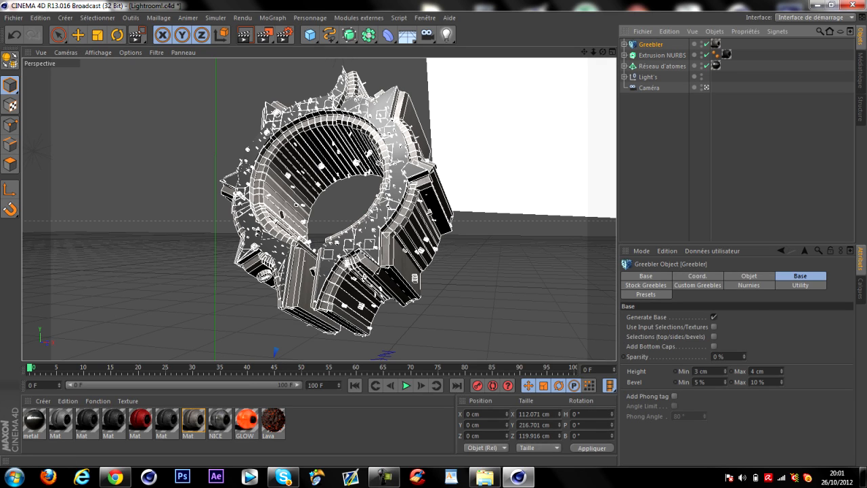
pyautogui.click(749, 275)
pyautogui.moveTo(718, 349); pyautogui.dragTo(702, 349)
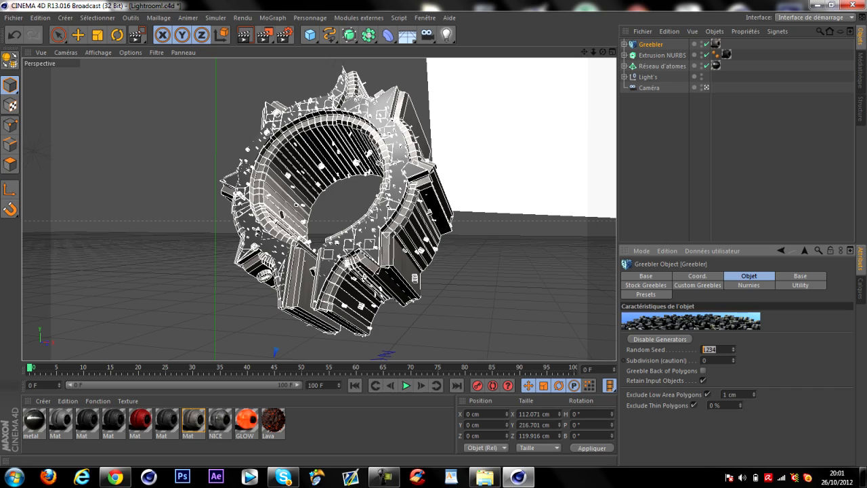
pyautogui.write('259')
pyautogui.press('Return')
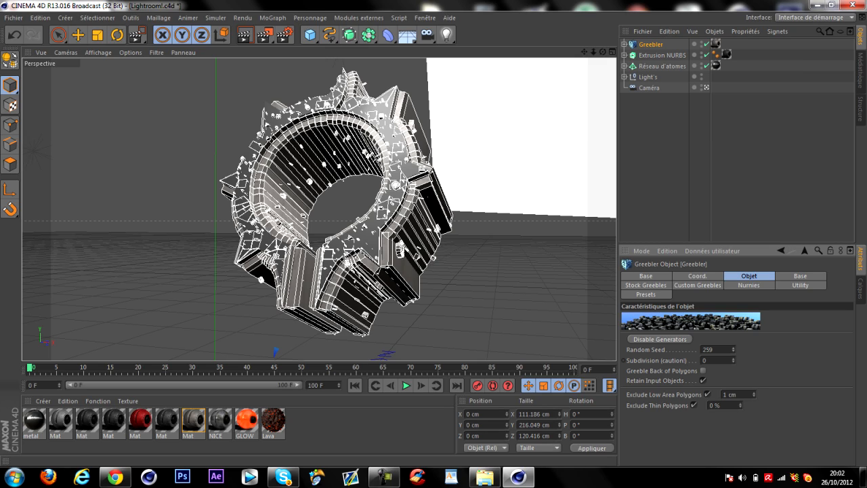
# Step: Set the Greebler object's subdivision to 1
pyautogui.click(733, 358)
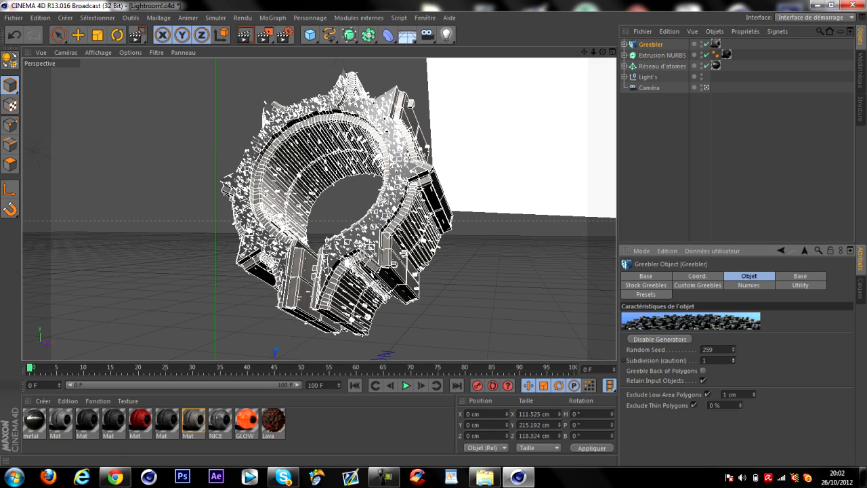
pyautogui.click(733, 362)
pyautogui.click(732, 358)
pyautogui.click(677, 156)
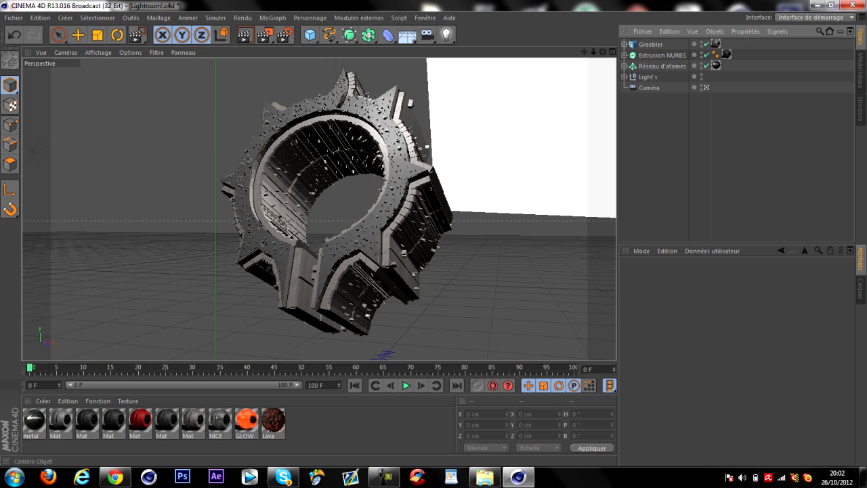
# Step: Duplicate the Greebler and nest the copy inside a new atom array (Réseau d'atomes)
pyautogui.click(651, 45)
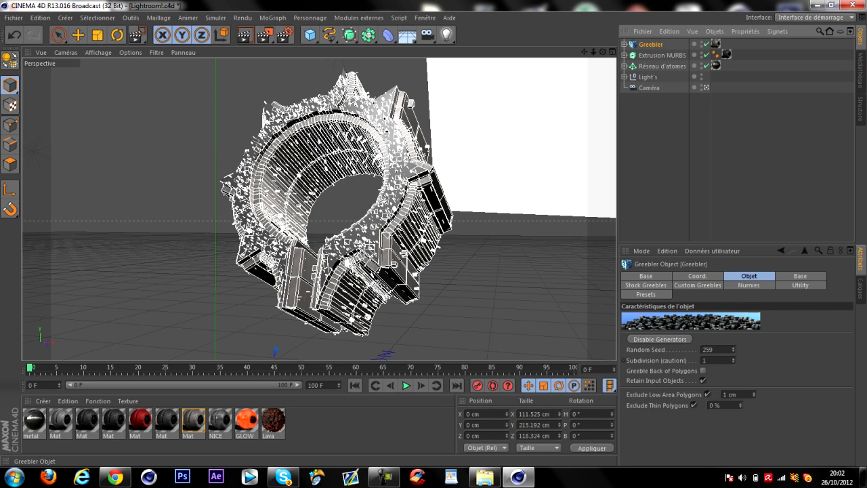
pyautogui.hotkey('ctrl', 'c')
pyautogui.hotkey('ctrl', 'v')
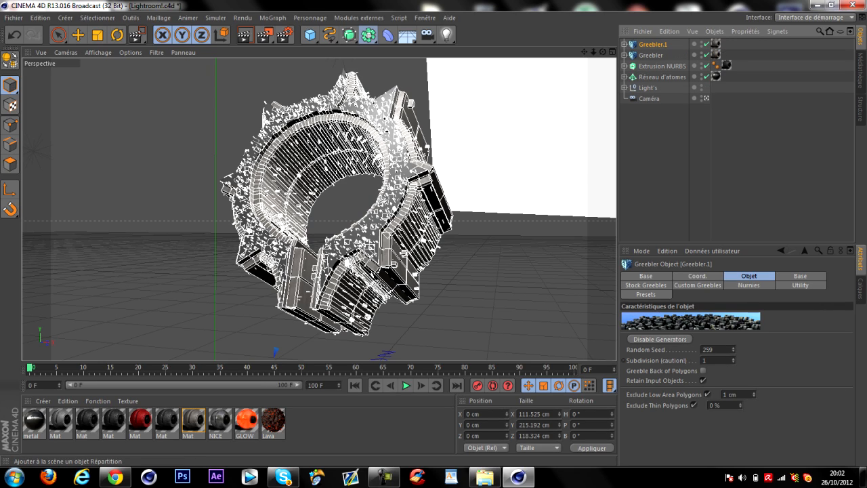
pyautogui.click(368, 34)
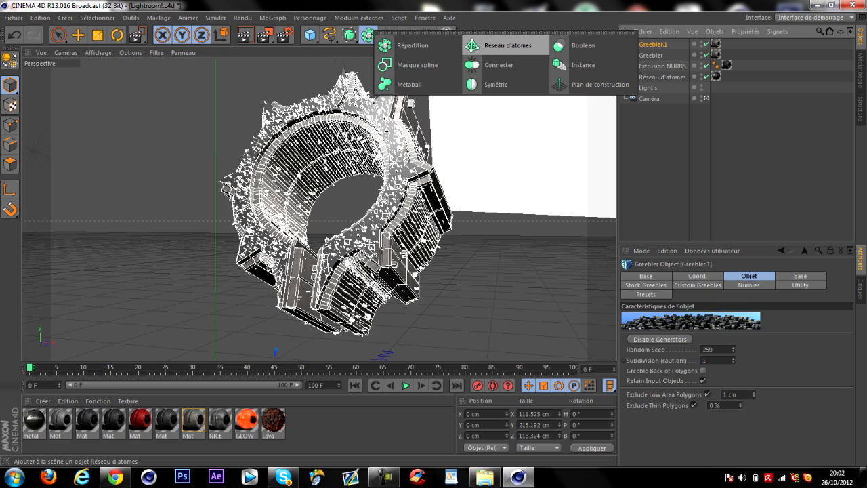
pyautogui.click(498, 45)
pyautogui.moveTo(653, 55); pyautogui.dragTo(657, 45)
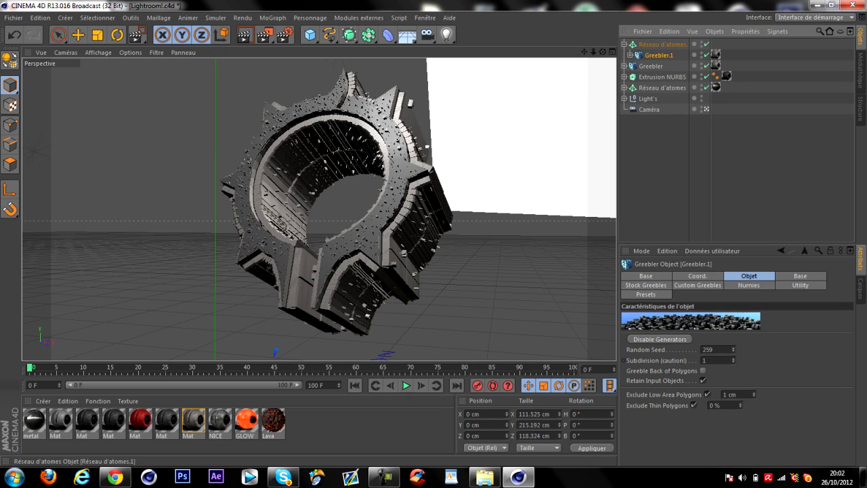
pyautogui.click(624, 44)
# Step: Set the new atom array's cylinder radius to 0.2 cm and sphere radius to 0.4 cm
pyautogui.click(659, 44)
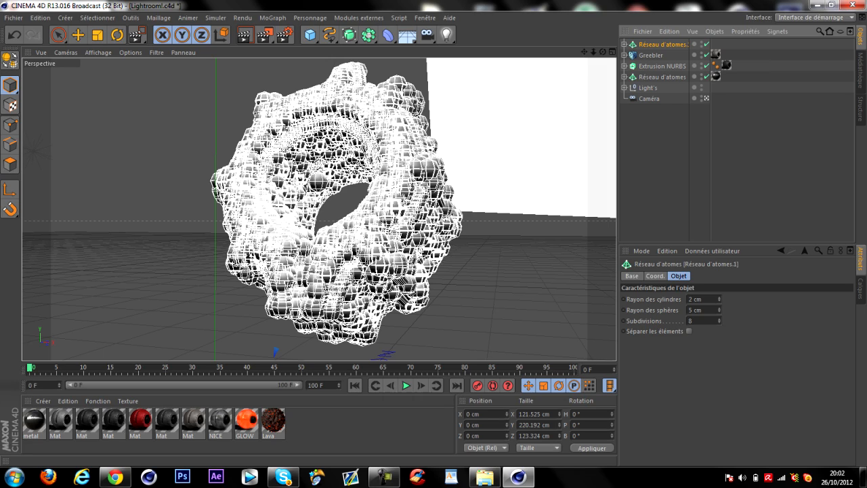
pyautogui.click(691, 299)
pyautogui.write('0.2')
pyautogui.press('Tab')
pyautogui.write('0.5')
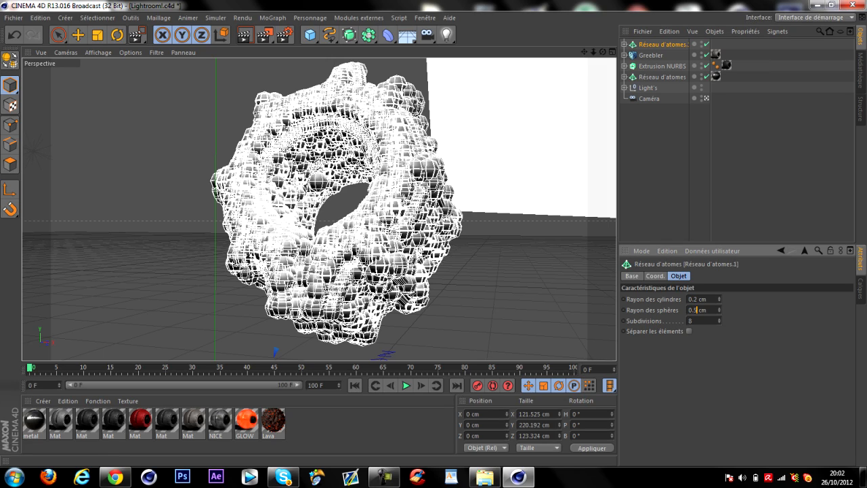
pyautogui.press('BackSpace')
pyautogui.write('3')
pyautogui.click(684, 163)
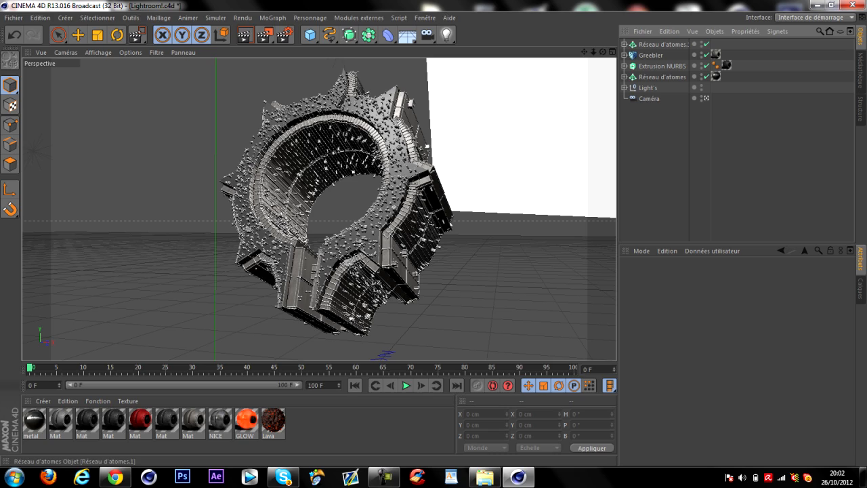
# Step: Set both the cylinder and sphere radii of the new atom array to 0.3 cm
pyautogui.click(662, 44)
pyautogui.click(698, 310)
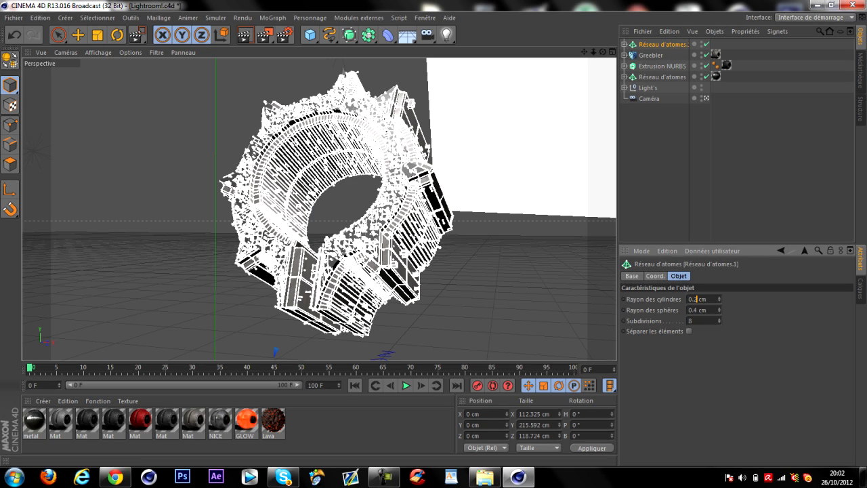
pyautogui.press('BackSpace')
pyautogui.click(737, 170)
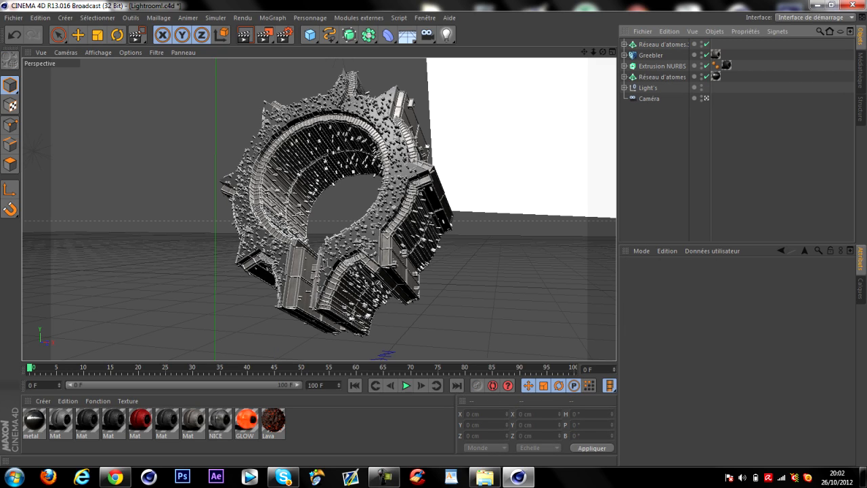
pyautogui.click(663, 45)
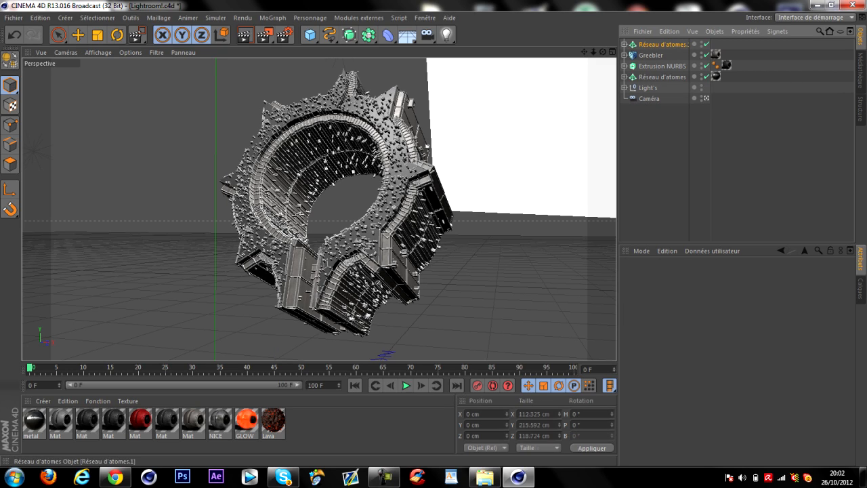
pyautogui.moveTo(719, 310); pyautogui.dragTo(693, 310)
pyautogui.write('3')
pyautogui.click(704, 156)
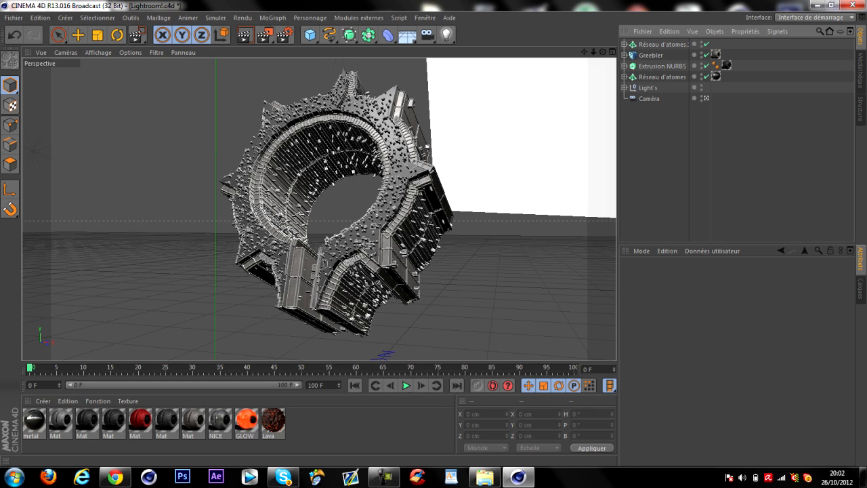
# Step: Thin the new atom array by setting its cylinder radius and sphere radius to 0.1 cm each
pyautogui.click(663, 45)
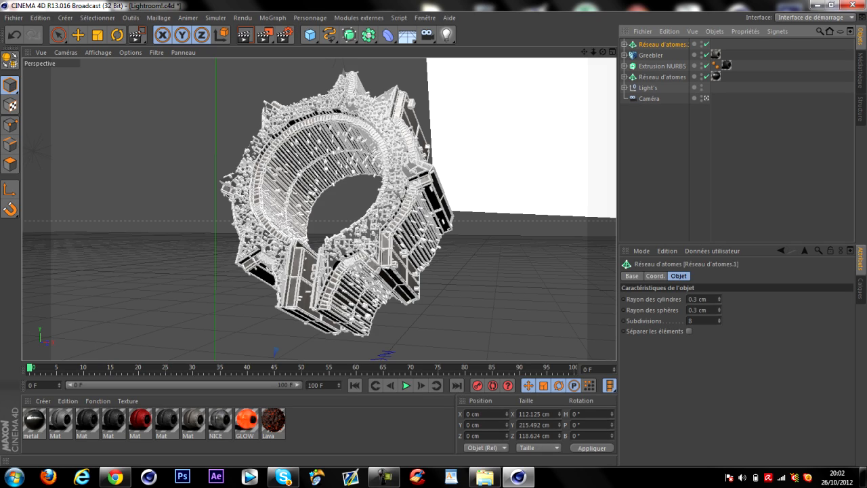
pyautogui.click(696, 299)
pyautogui.click(696, 299)
pyautogui.press('BackSpace')
pyautogui.write('1')
pyautogui.click(697, 309)
pyautogui.press('BackSpace')
pyautogui.write('1')
pyautogui.click(690, 163)
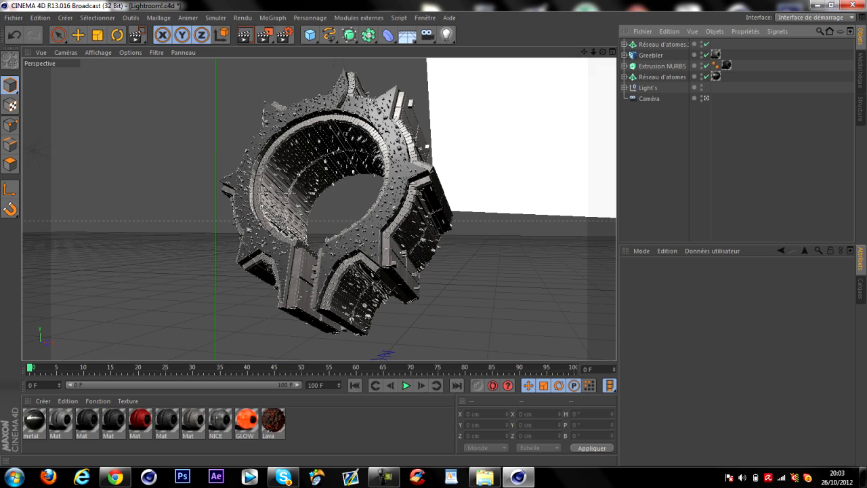
# Step: Apply the metal material to the new atom array and render the perspective view
pyautogui.moveTo(34, 420); pyautogui.dragTo(660, 44)
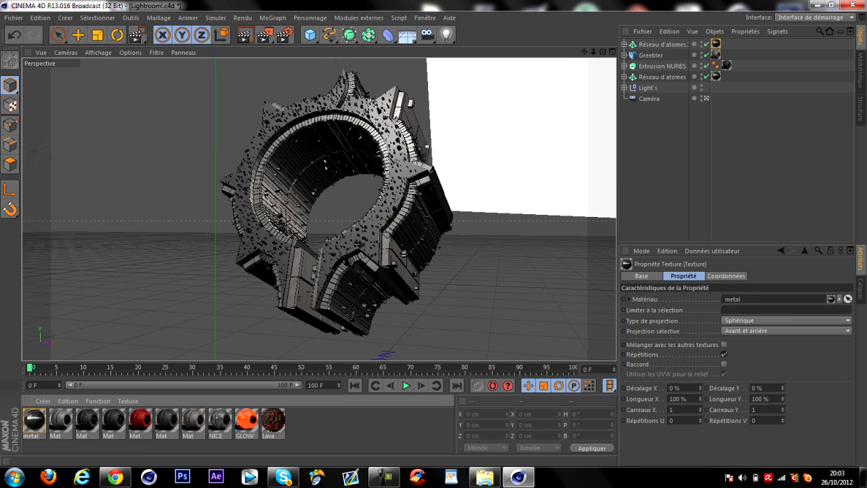
pyautogui.click(667, 159)
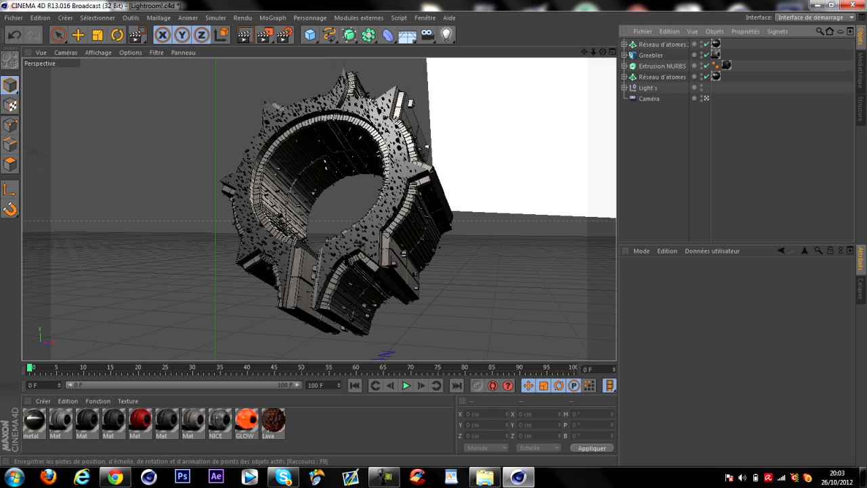
pyautogui.click(245, 35)
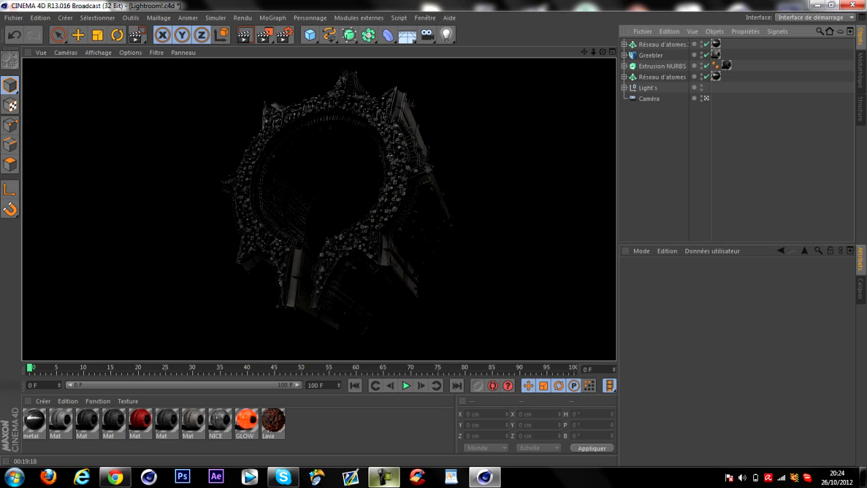
pyautogui.click(384, 477)
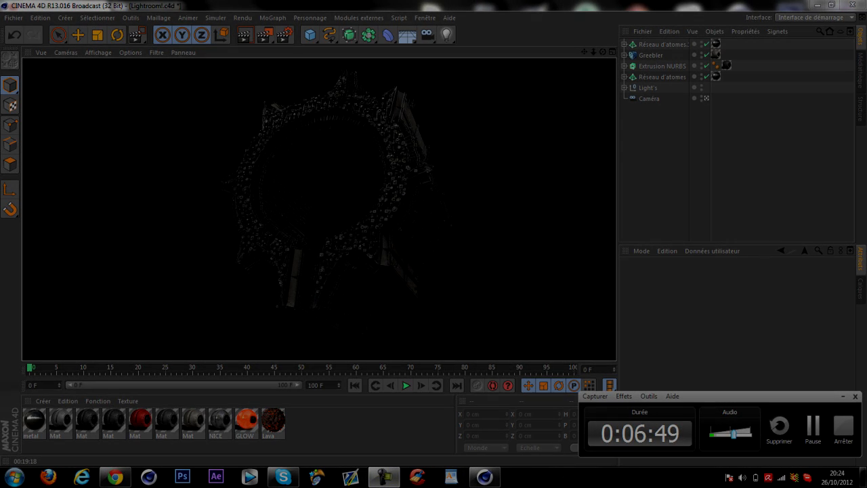